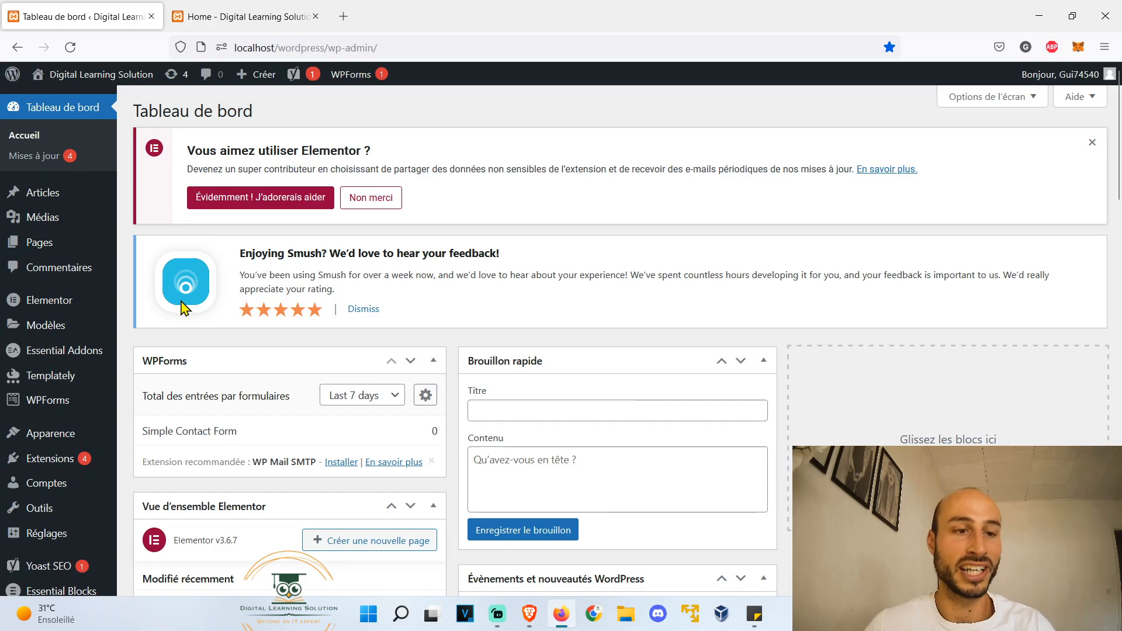
Step: Search the plugin directory for "securité", and install and activate "Sécurité Anti-Malware et Pare-feu anti attaque par force brute"
scroll(186, 308, down, 3)
mouse_move(103, 393)
click(129, 406)
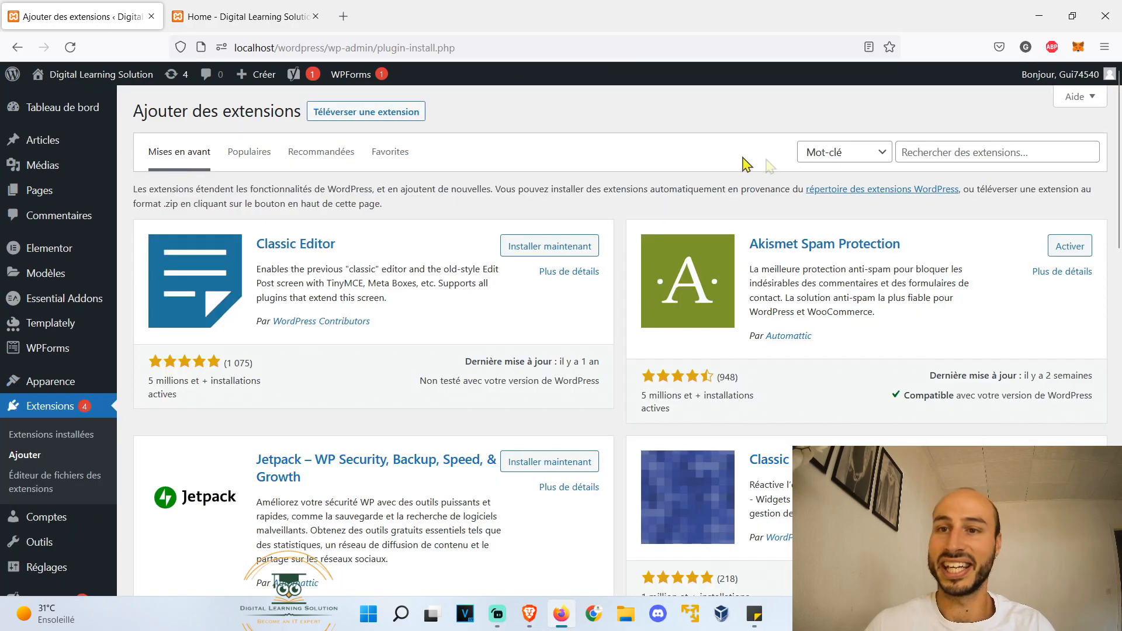
click(945, 153)
text(securité)
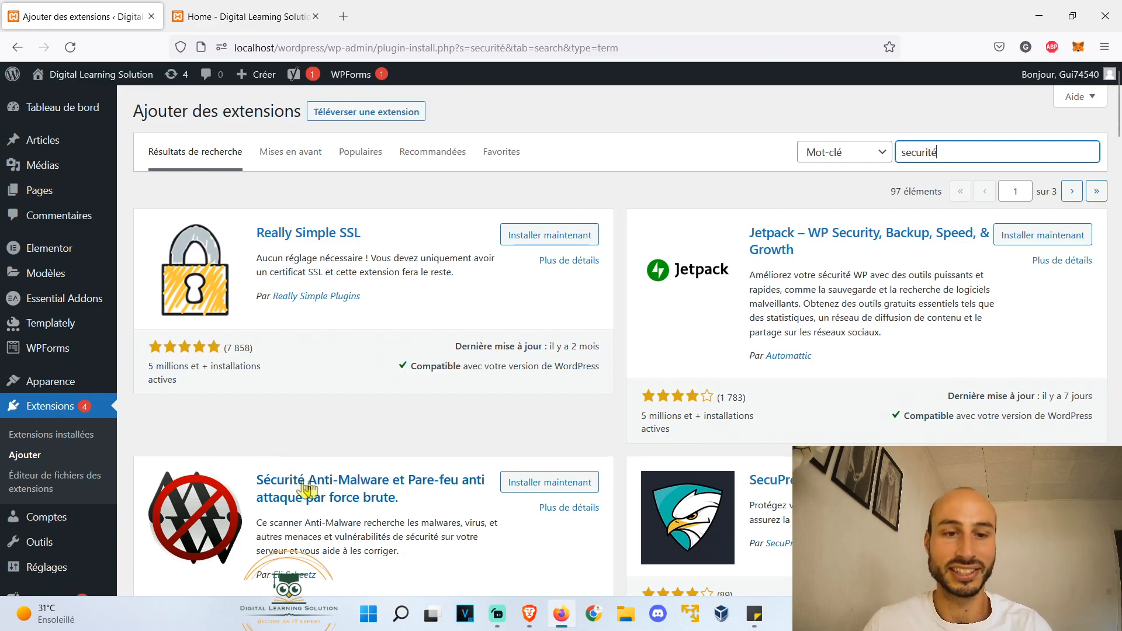
click(531, 483)
click(565, 484)
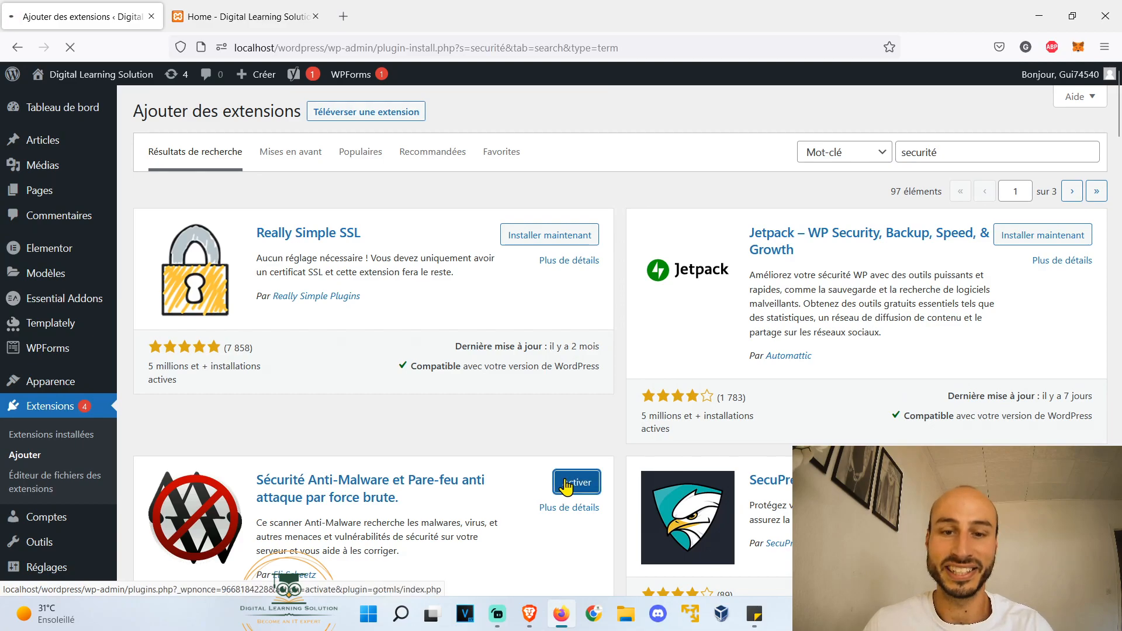
Step: In the Anti-Malware scan options, obtain the free registration key and download the new threat definitions
scroll(53, 409, down, 3)
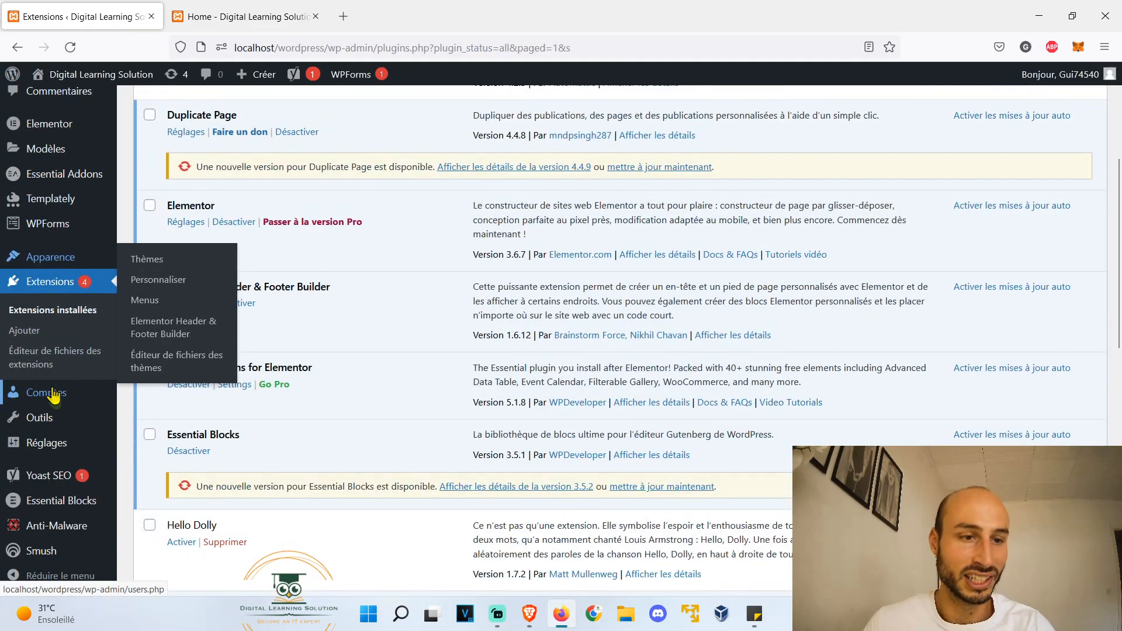
click(58, 530)
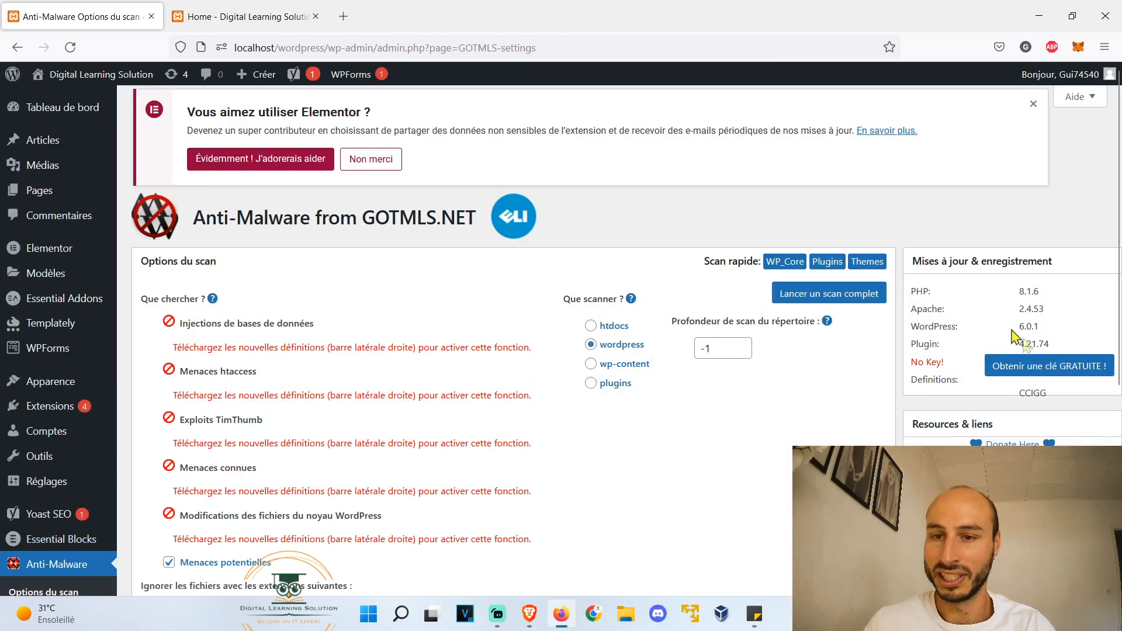
click(1011, 366)
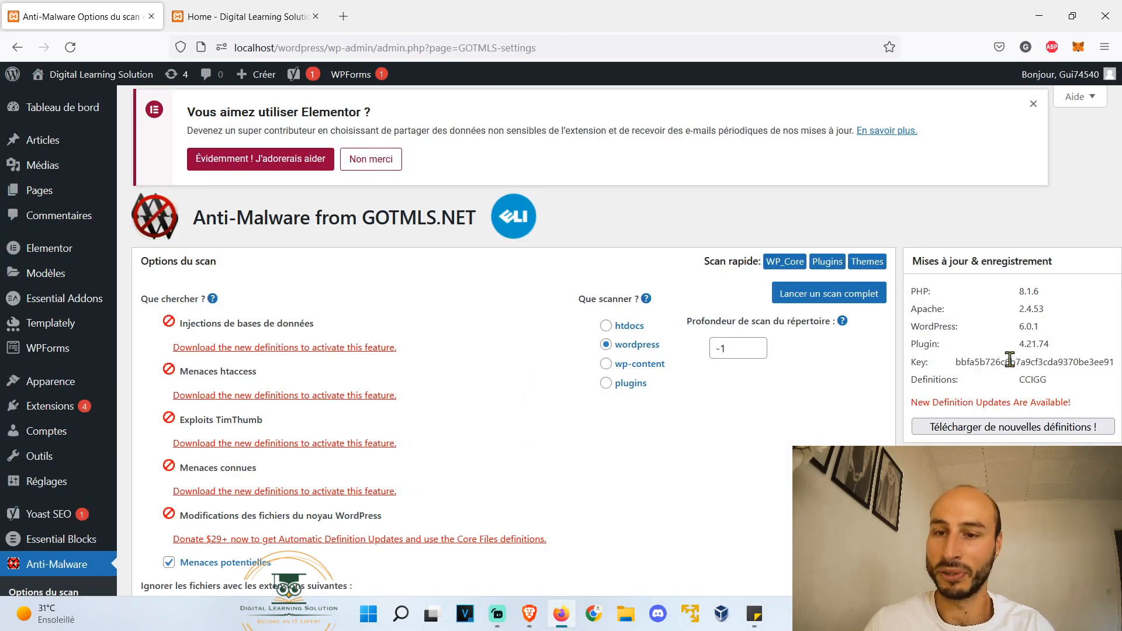
click(1017, 435)
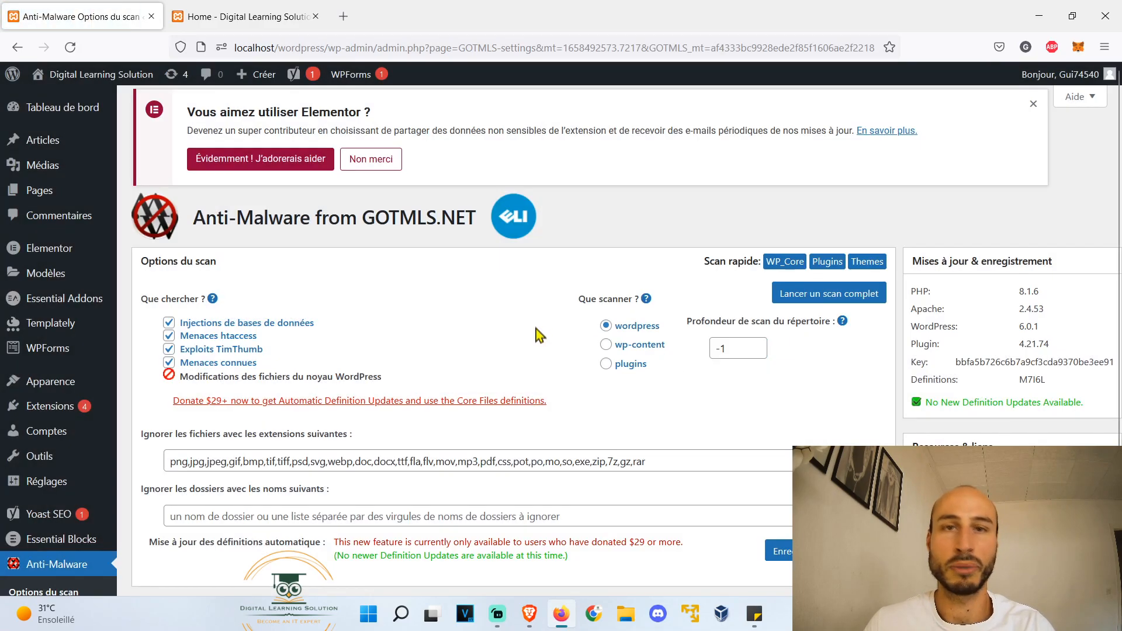
Step: Save the Anti-Malware scan options and launch a complete scan of the wordpress directory
click(779, 551)
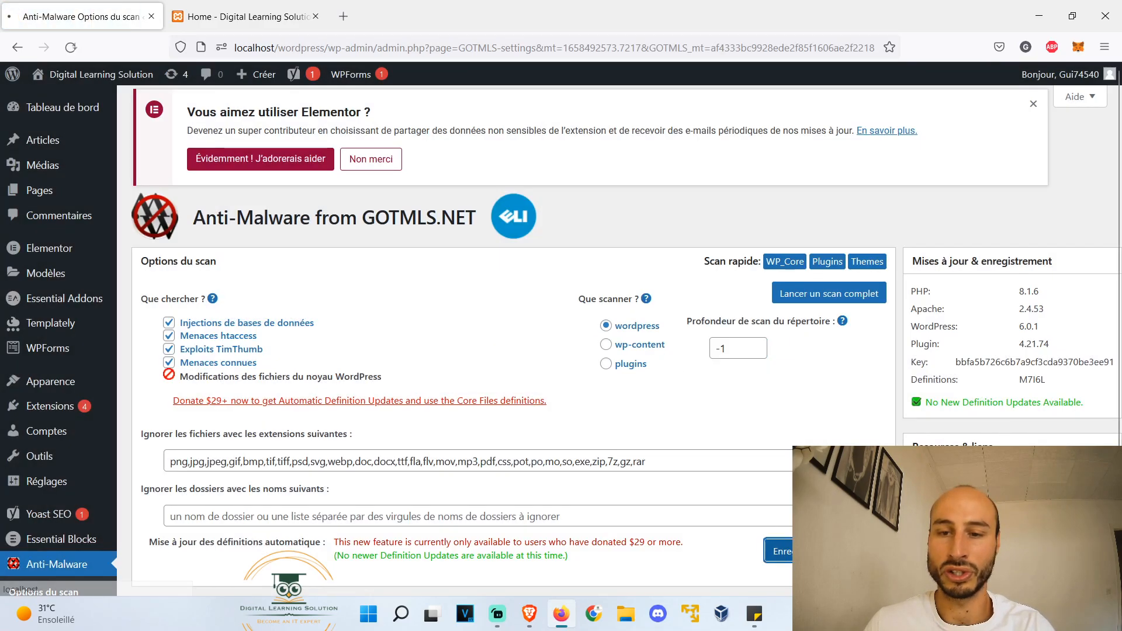
click(812, 297)
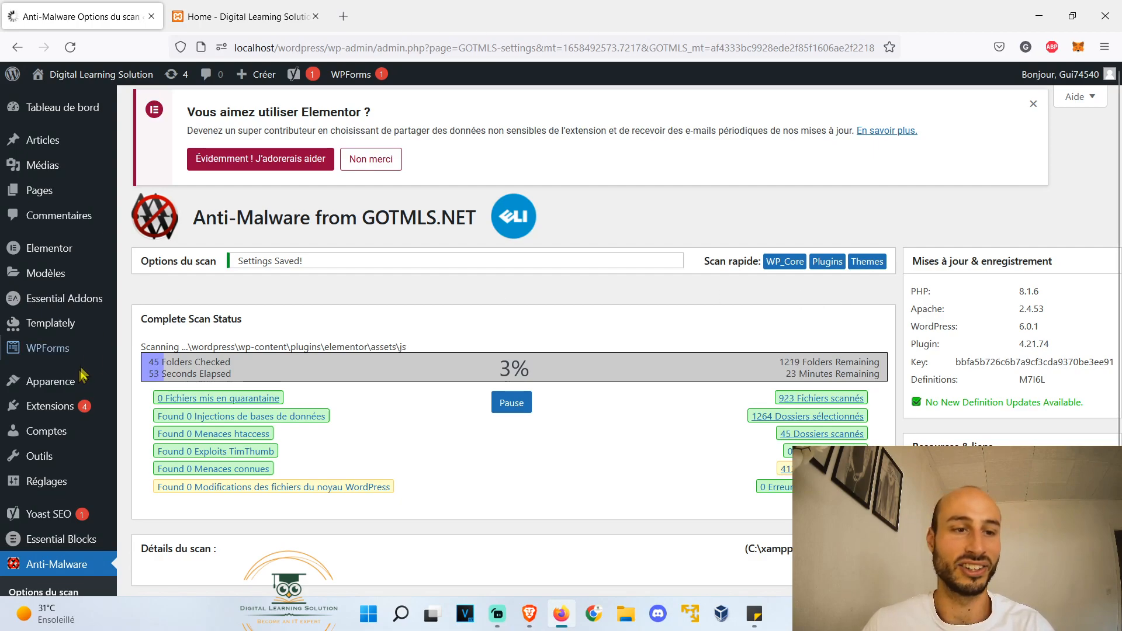
Step: Search the plugin directory for "updraft", and install and activate UpdraftPlus WordPress Backup Plugin
mouse_move(56, 407)
click(135, 434)
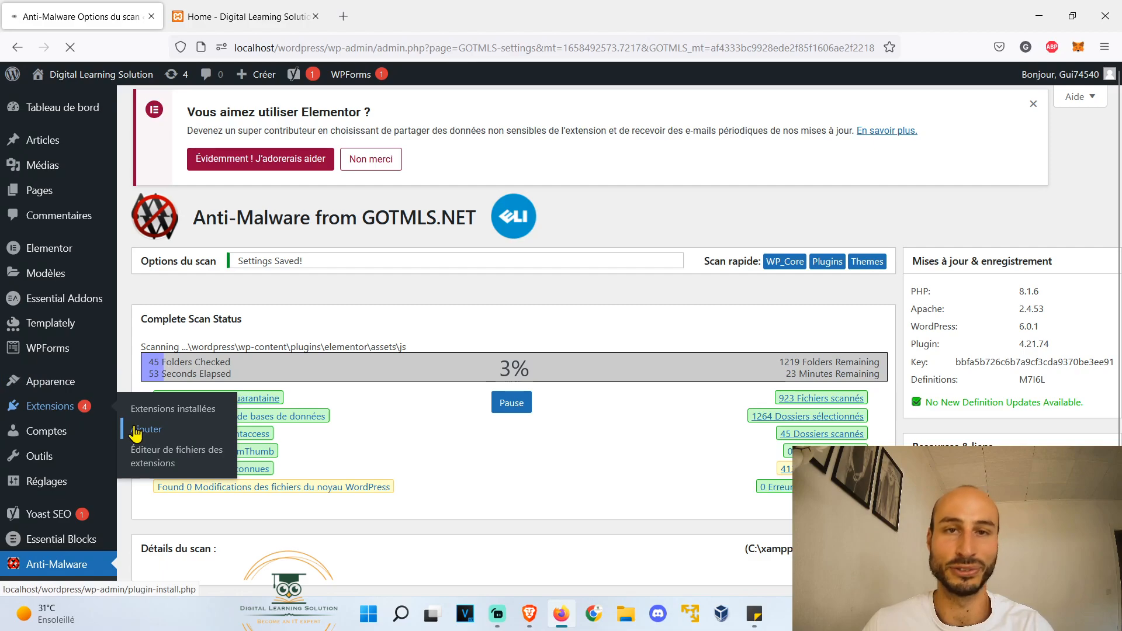
text(updraft)
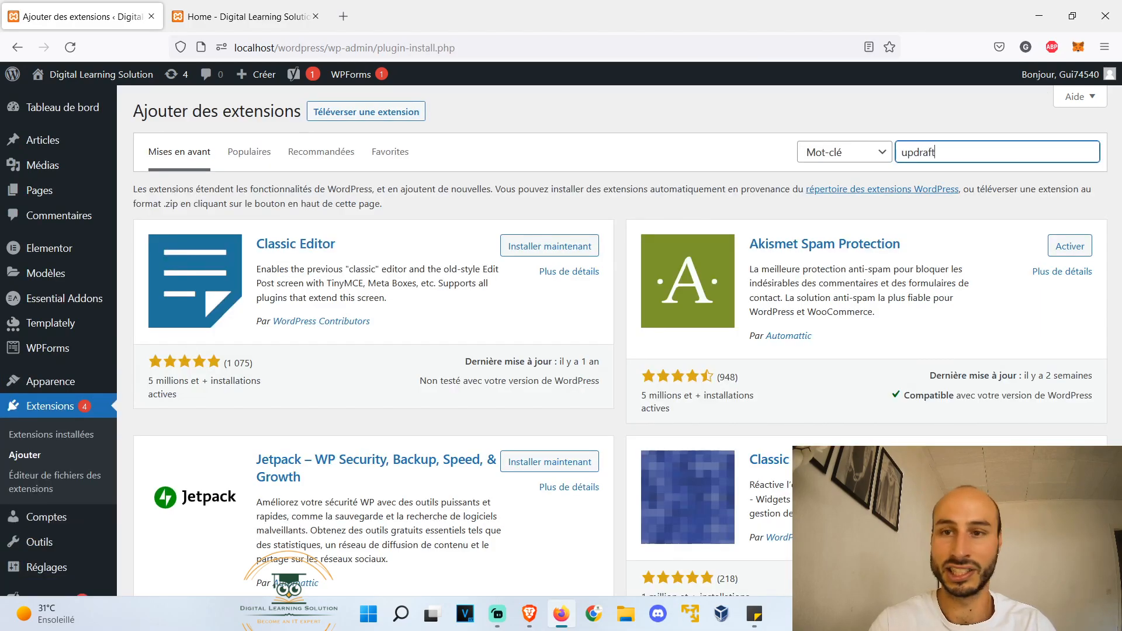
scroll(856, 222, down, 12)
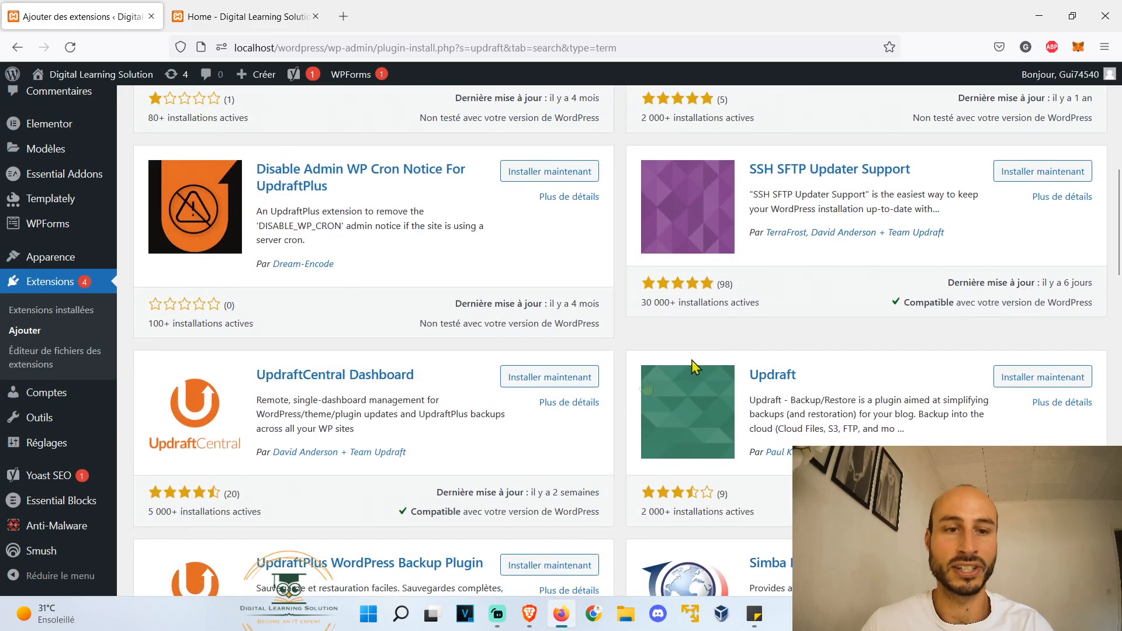
scroll(451, 492, down, 3)
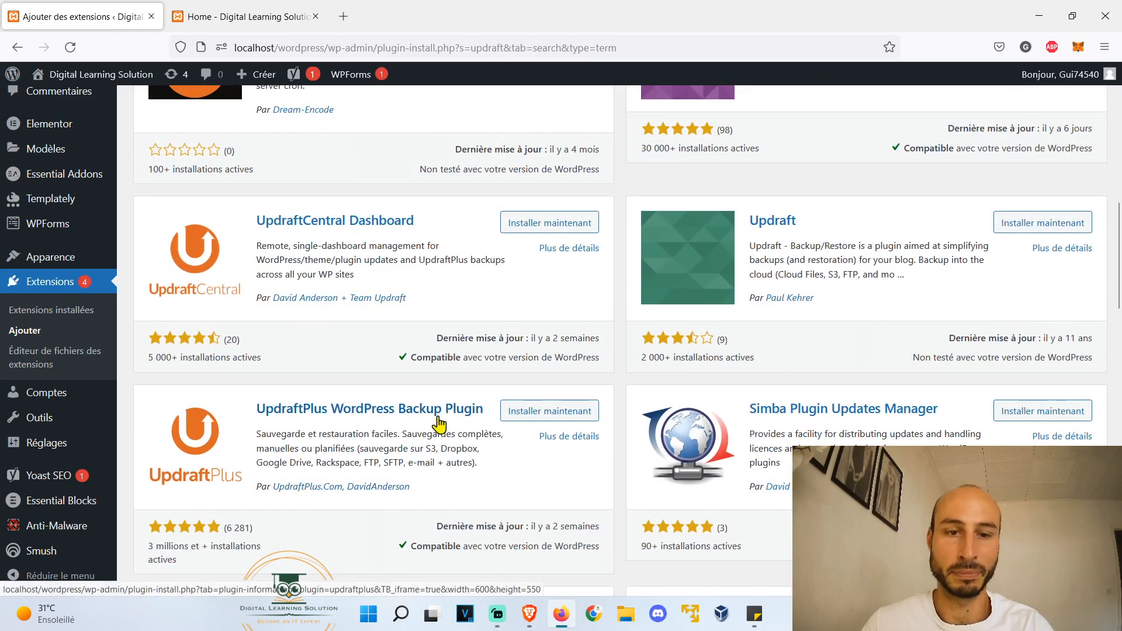
click(524, 416)
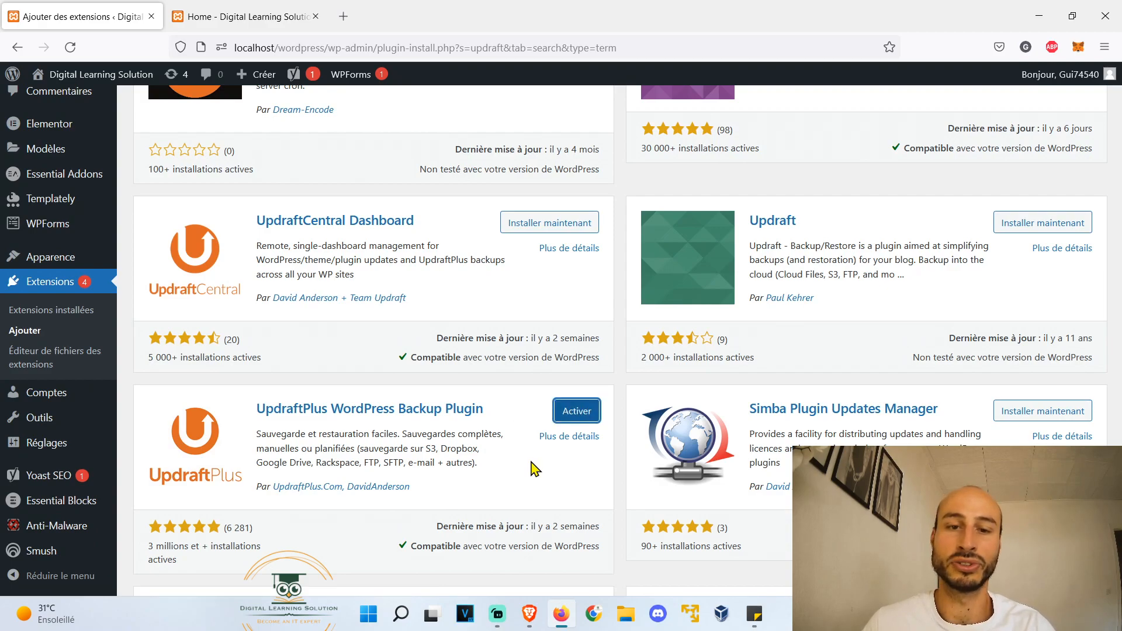
click(576, 412)
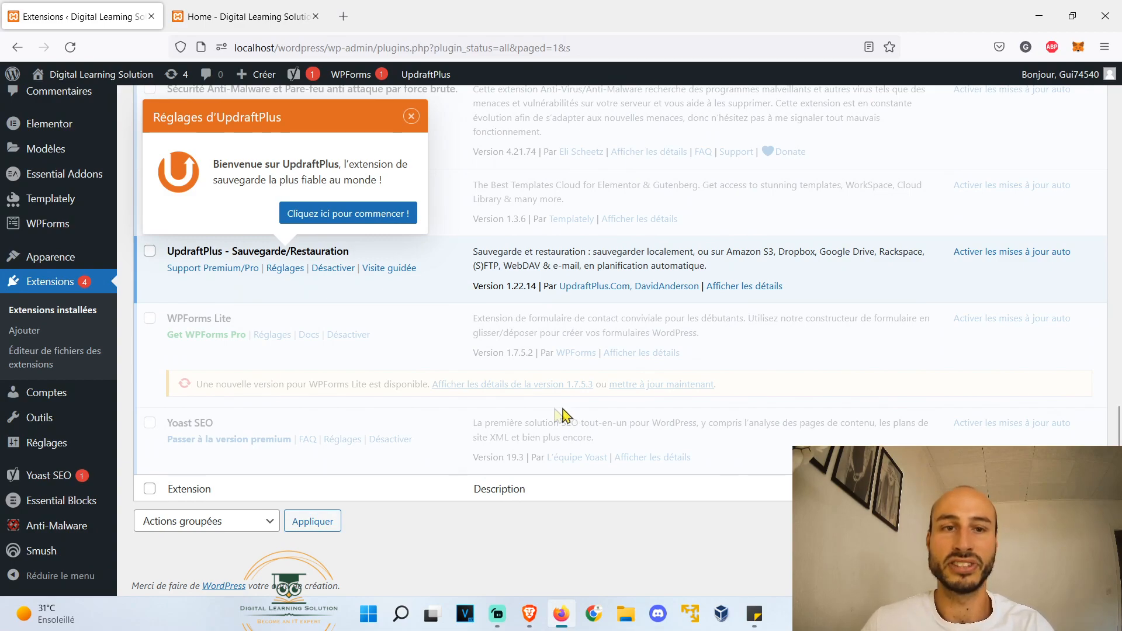
Step: Go through the UpdraftPlus guided tour covering backup scheduling, remote storage, backup contents and UpdraftCentral
click(366, 214)
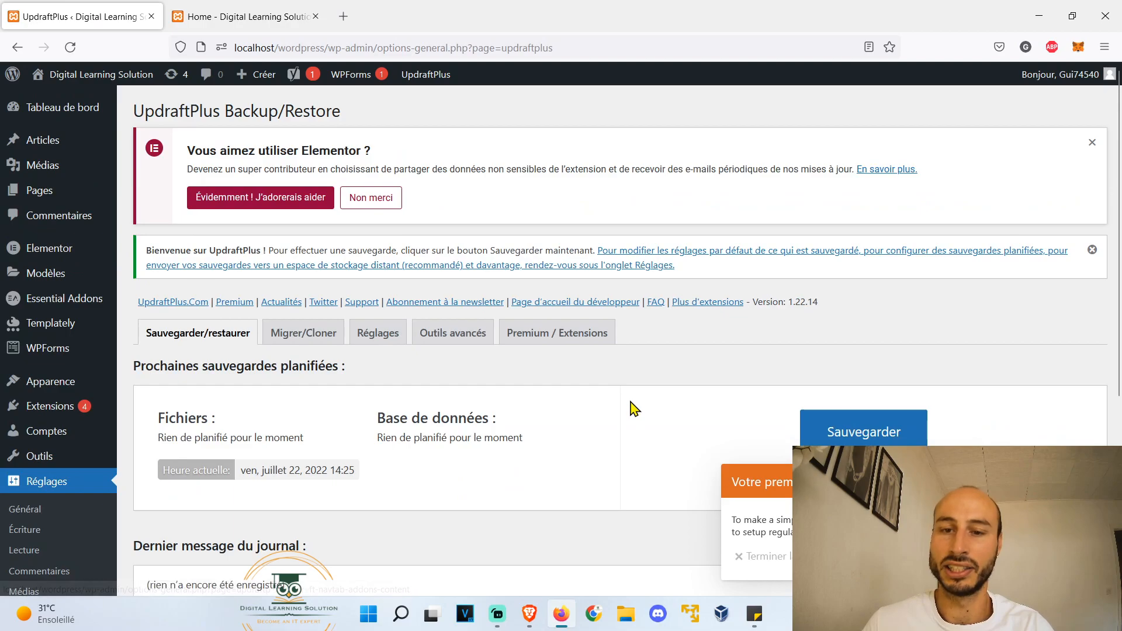
scroll(629, 408, down, 2)
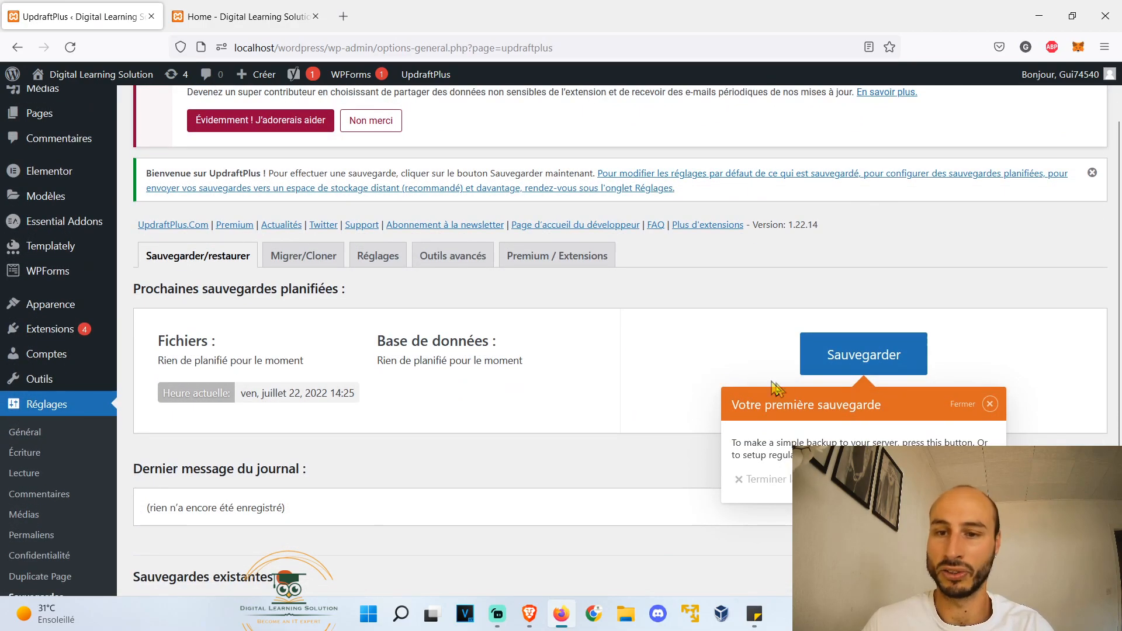
scroll(620, 351, up, 2)
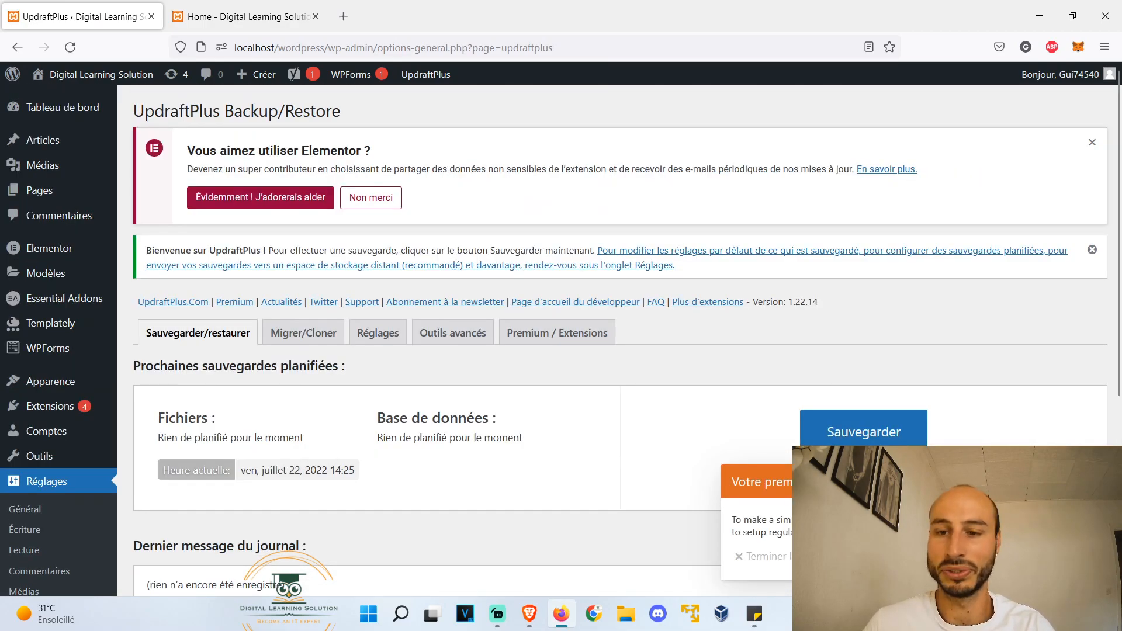
click(960, 559)
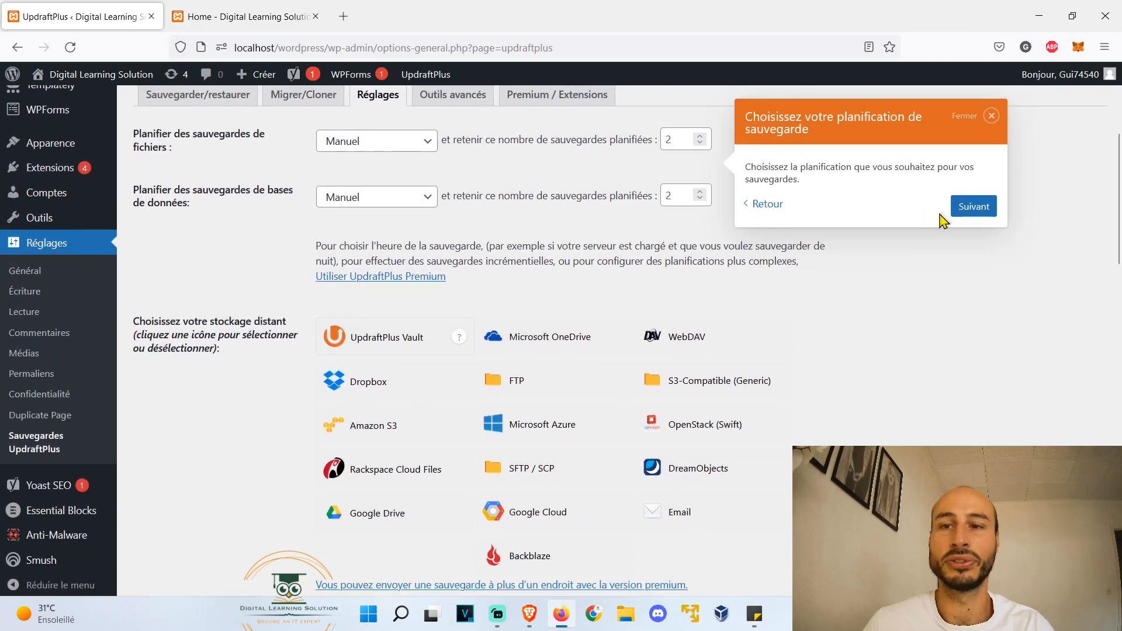
click(971, 209)
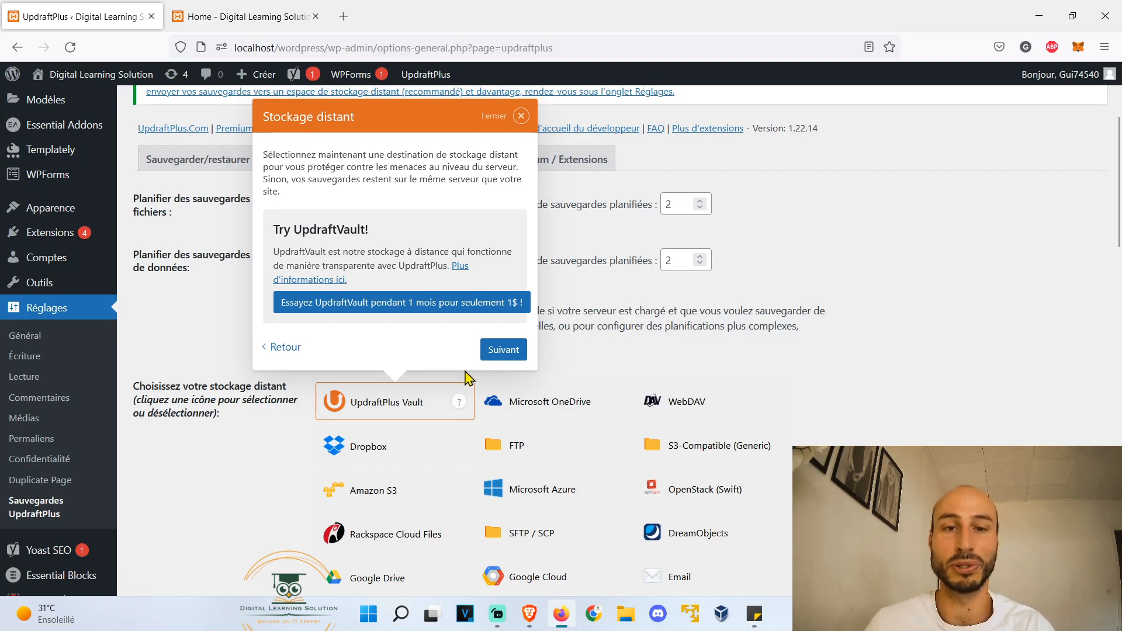
click(497, 350)
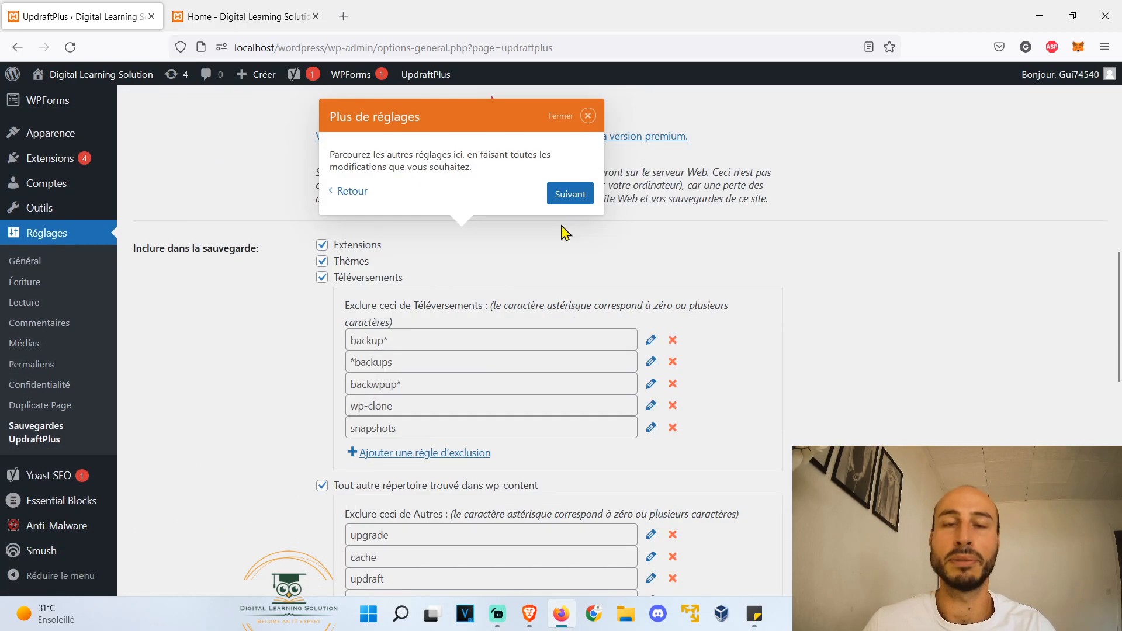
click(570, 194)
click(446, 321)
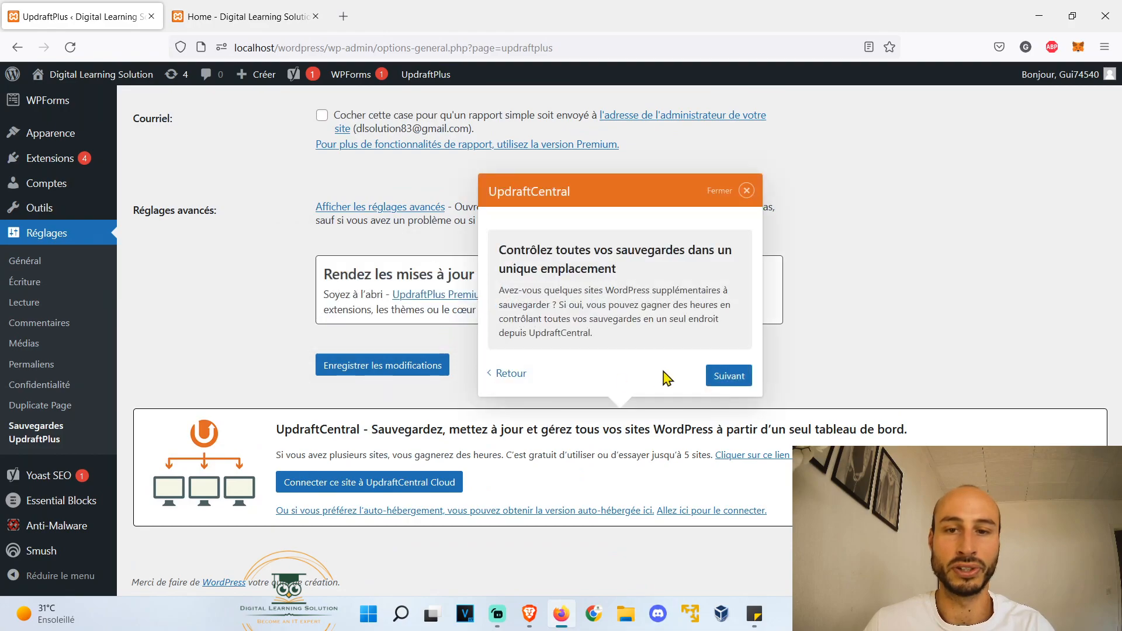
click(725, 376)
click(656, 289)
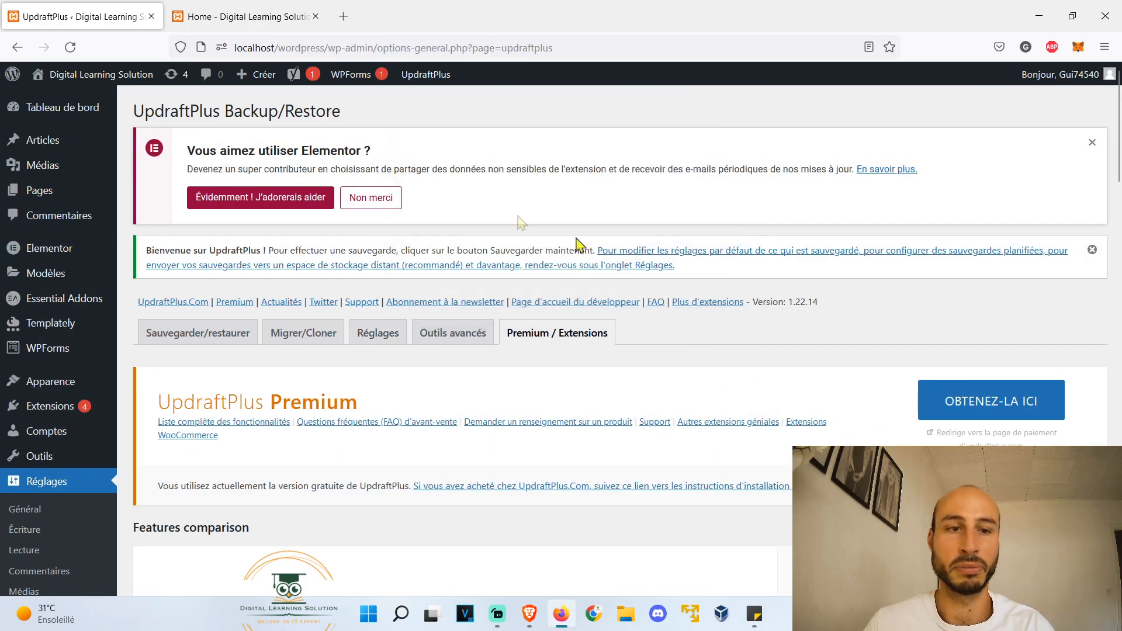
Step: Run a new UpdraftPlus backup that includes the database and the files
click(253, 344)
scroll(444, 328, down, 3)
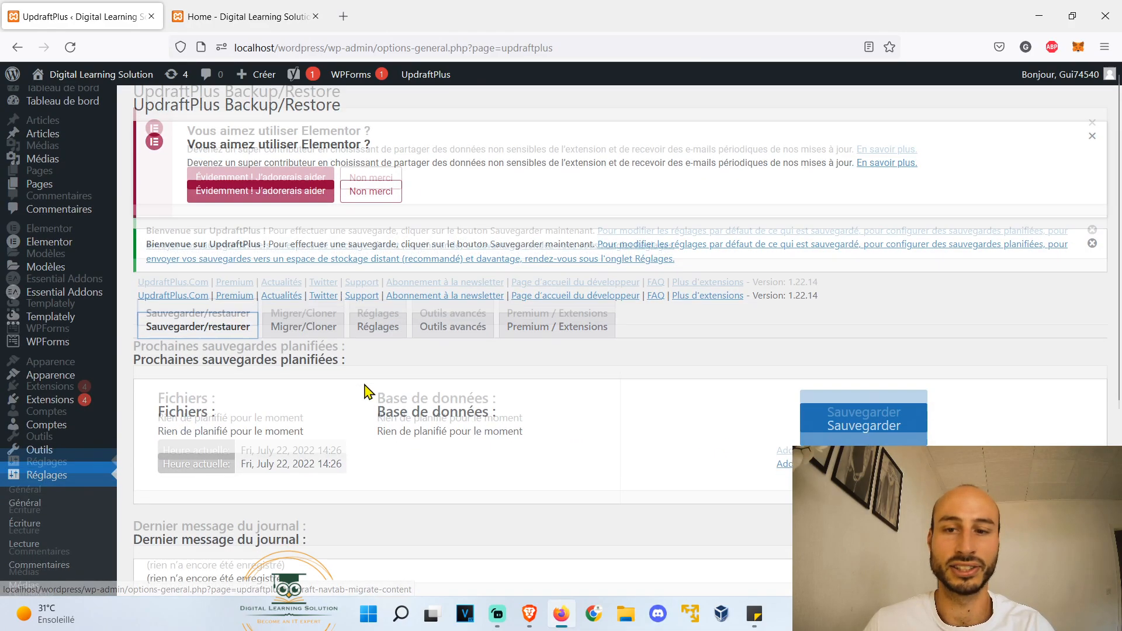
click(867, 277)
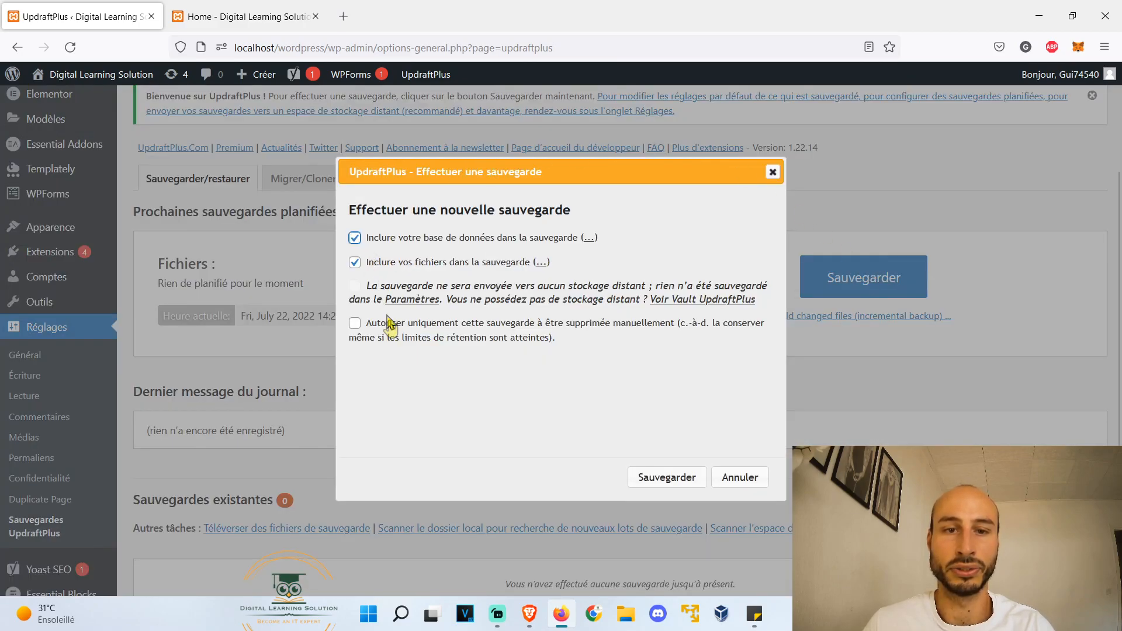
click(659, 479)
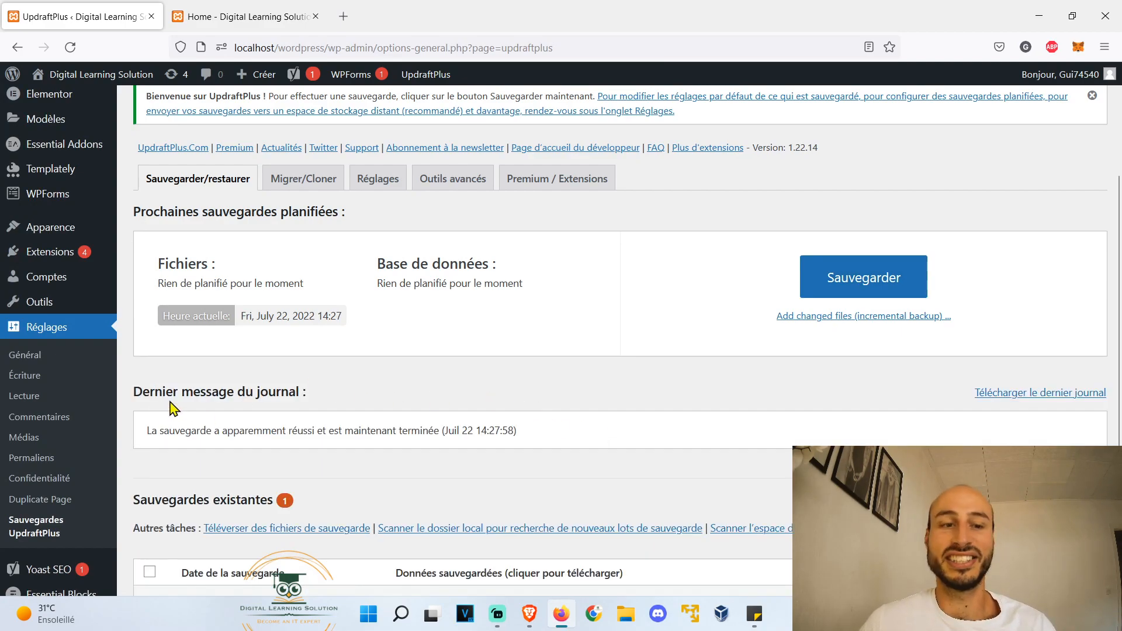
Step: Start Yoast SEO's initial configuration and complete its SEO data optimization stage
scroll(117, 403, down, 3)
mouse_move(61, 483)
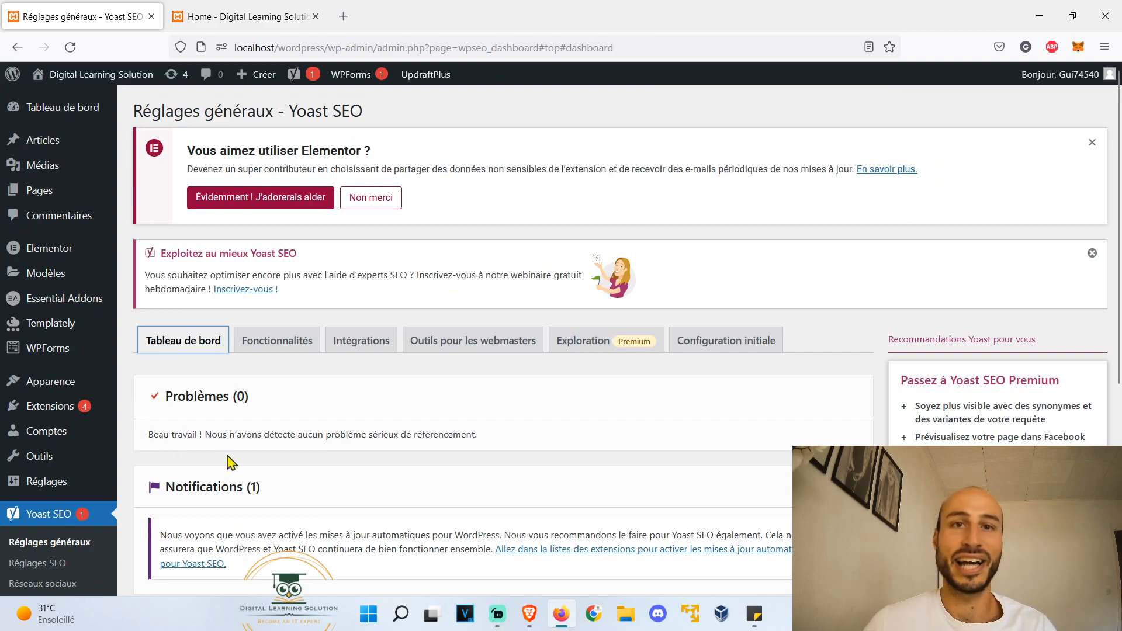
click(744, 342)
scroll(517, 359, down, 6)
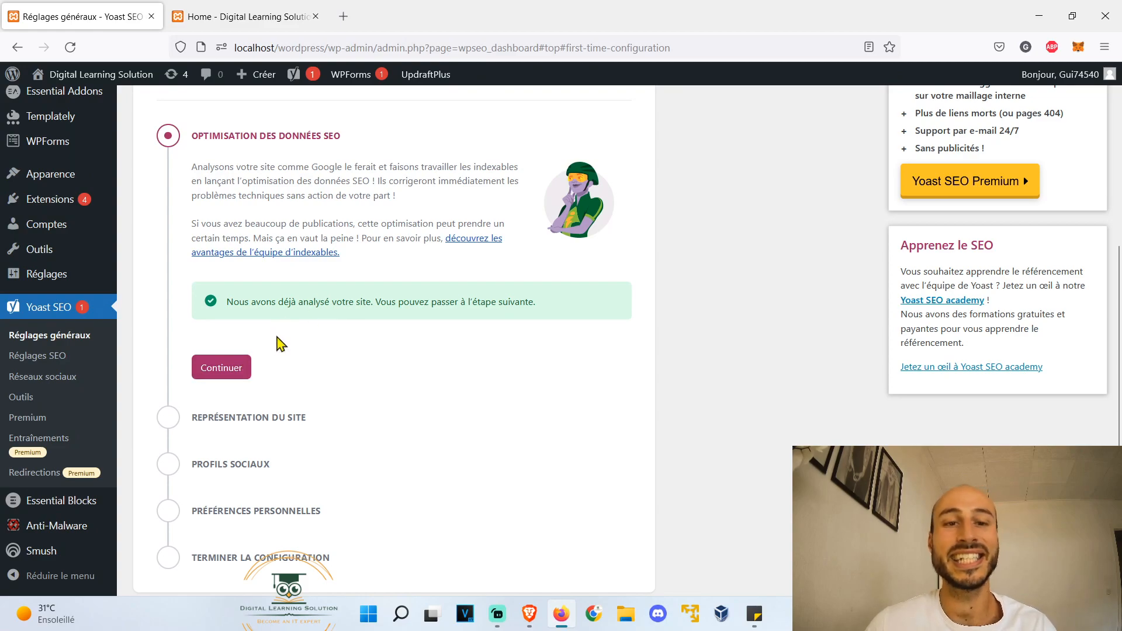
click(222, 367)
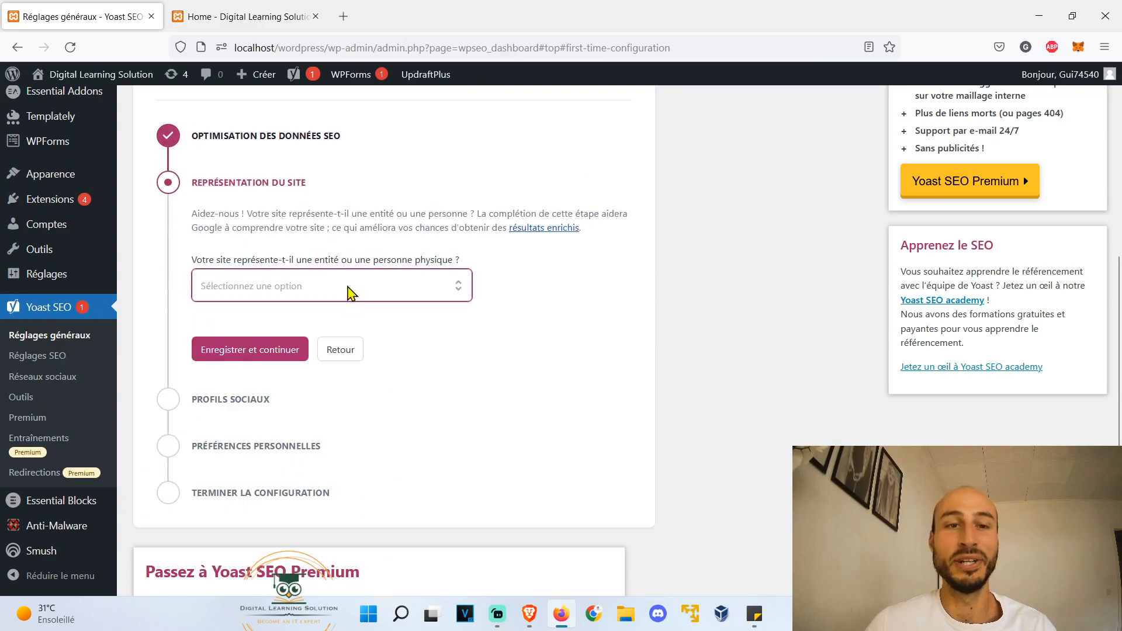
Step: Specify in the Yoast SEO configuration that the site represents an entity, and save the site representation
click(349, 294)
click(320, 328)
scroll(382, 456, down, 3)
click(251, 543)
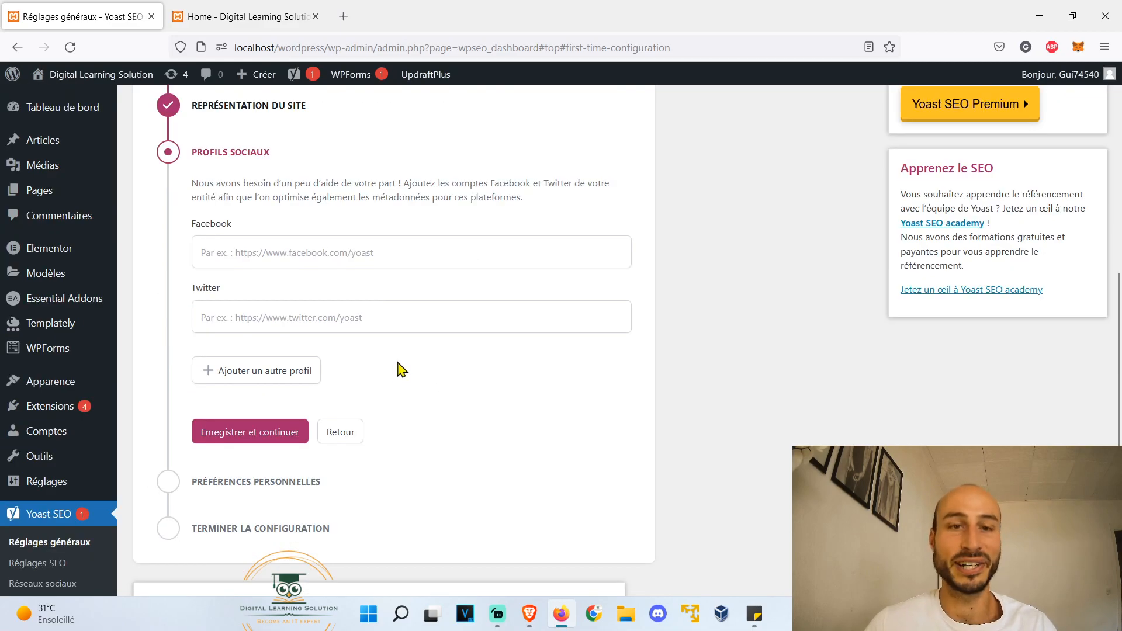
Step: Leave the social profiles empty, keep usage tracking refused, and finish the Yoast SEO initial configuration
click(282, 432)
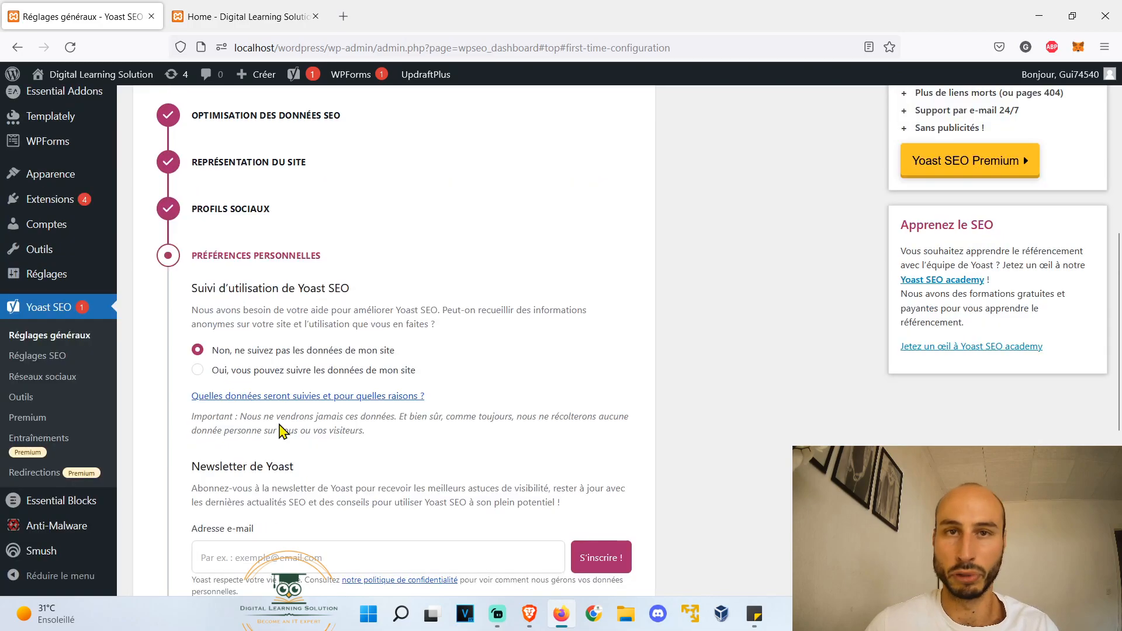
scroll(284, 409, up, 2)
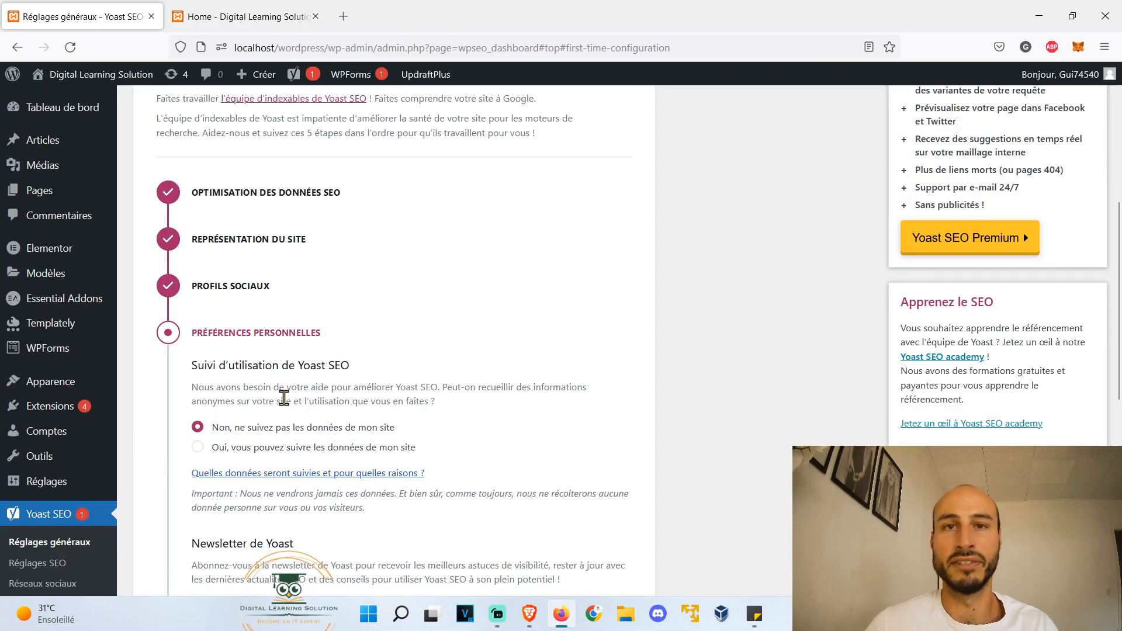
scroll(284, 403, down, 5)
click(268, 491)
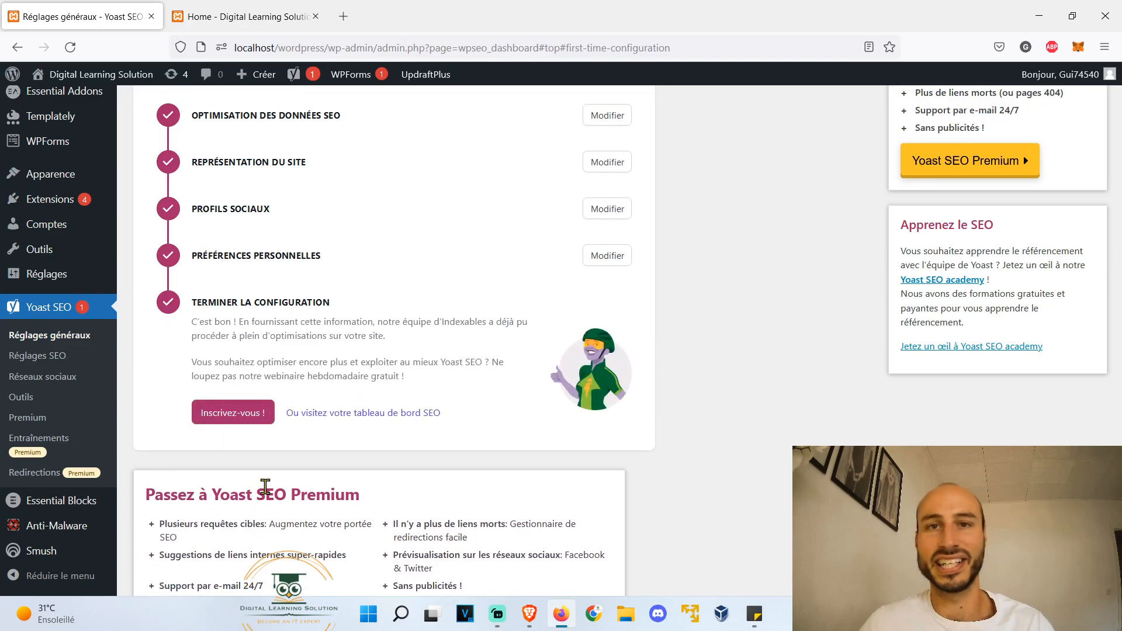
Step: Open the list of all the site's pages
scroll(264, 479, up, 7)
scroll(244, 466, down, 9)
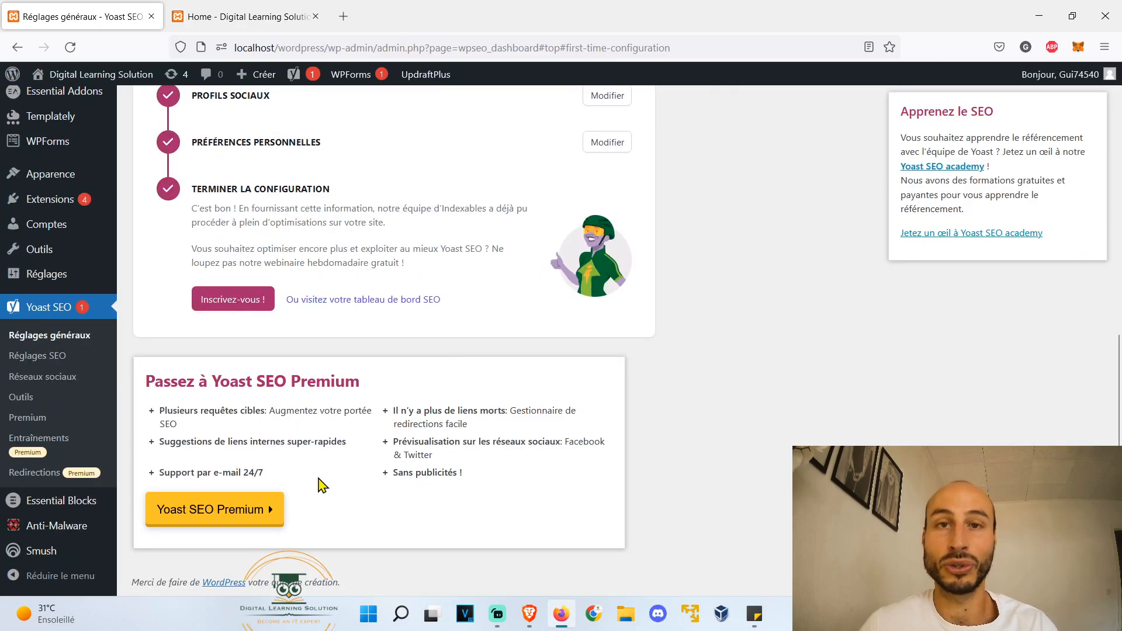
scroll(321, 485, up, 10)
click(51, 191)
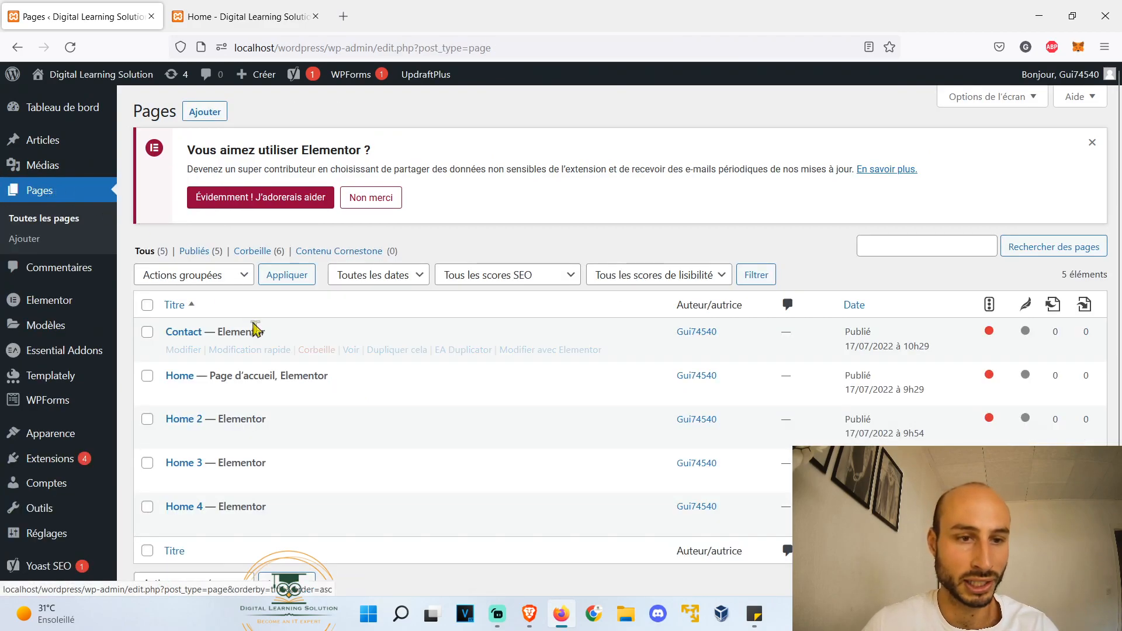
Step: Open the Home page for editing and set its Yoast SEO focus keyphrase to "accueil"
click(193, 395)
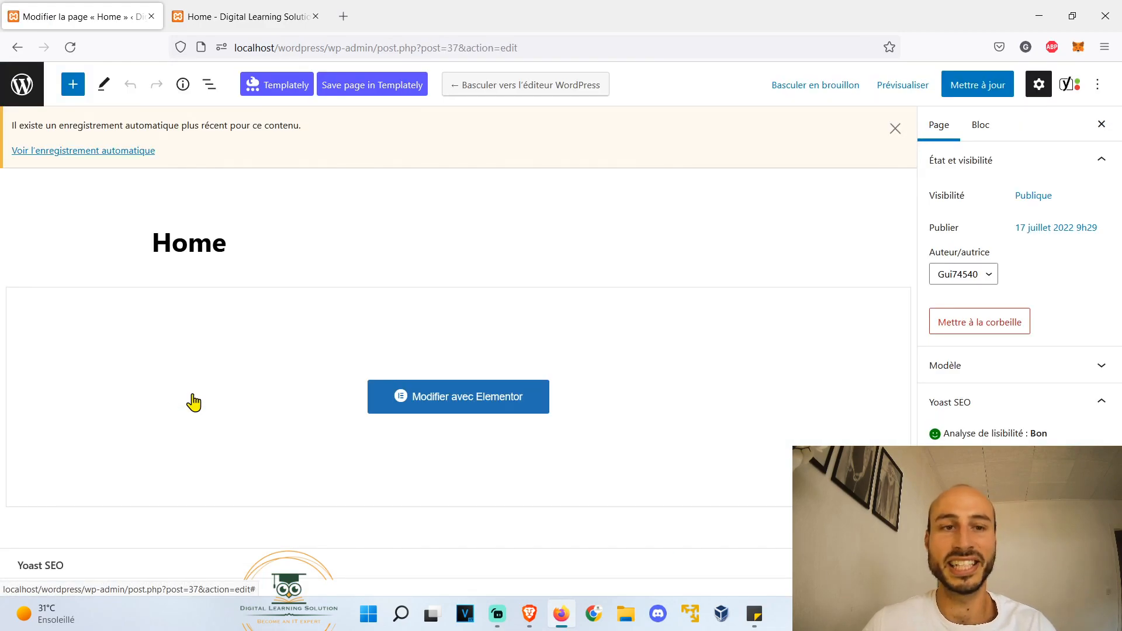
scroll(193, 401, down, 5)
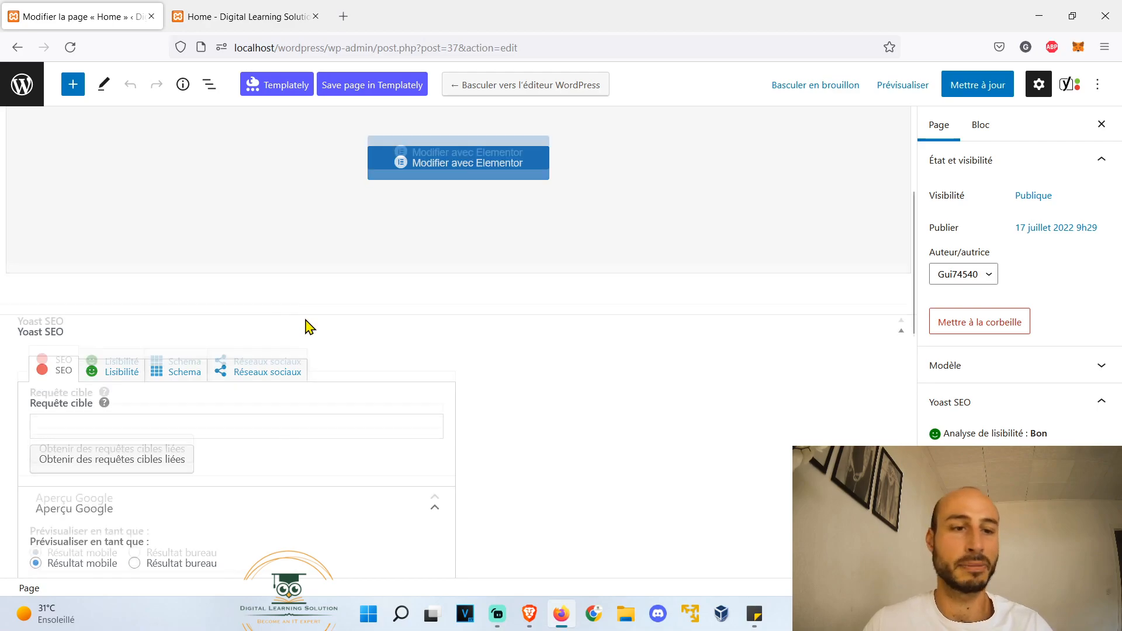
click(179, 354)
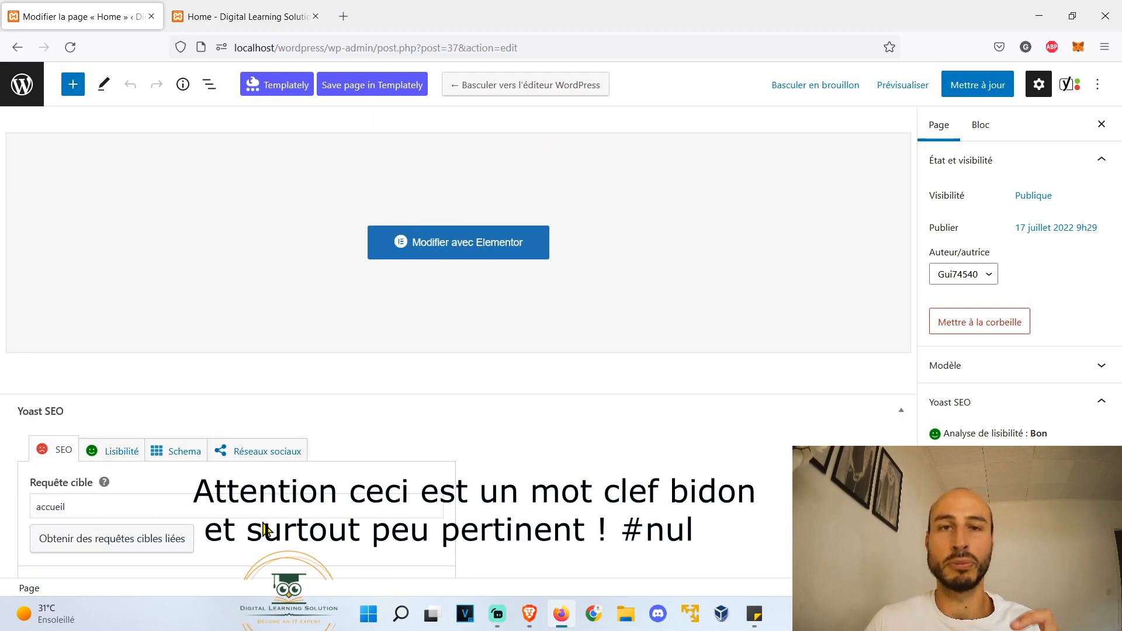
Step: Enter "Bla bla bla" as the Home page's Yoast SEO meta description and update the page
scroll(265, 529, down, 4)
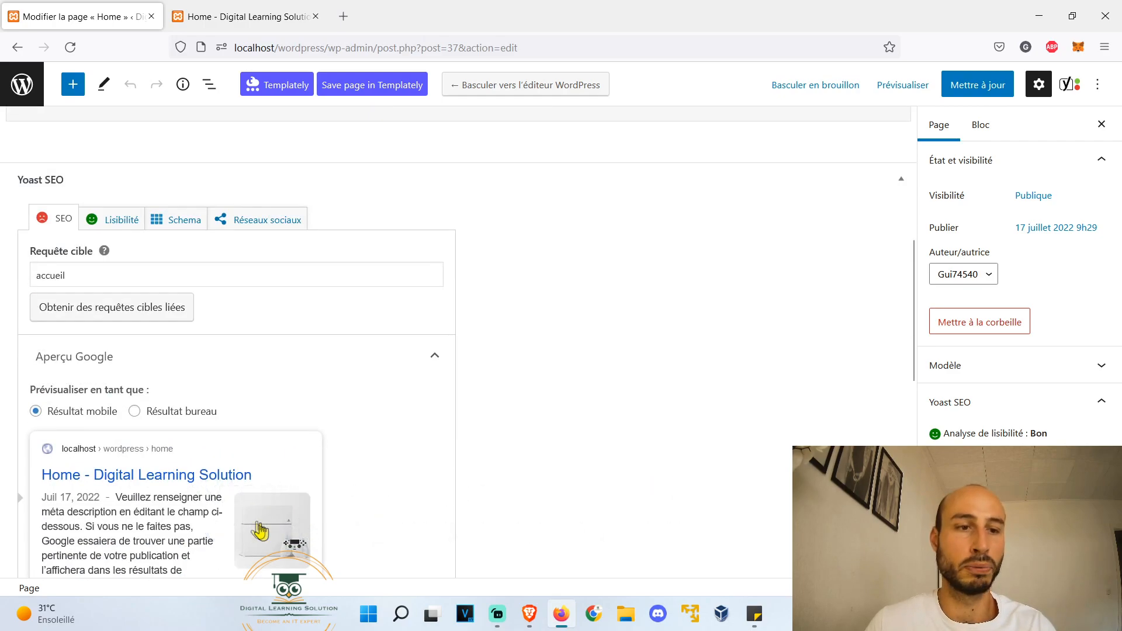
scroll(220, 459, down, 1)
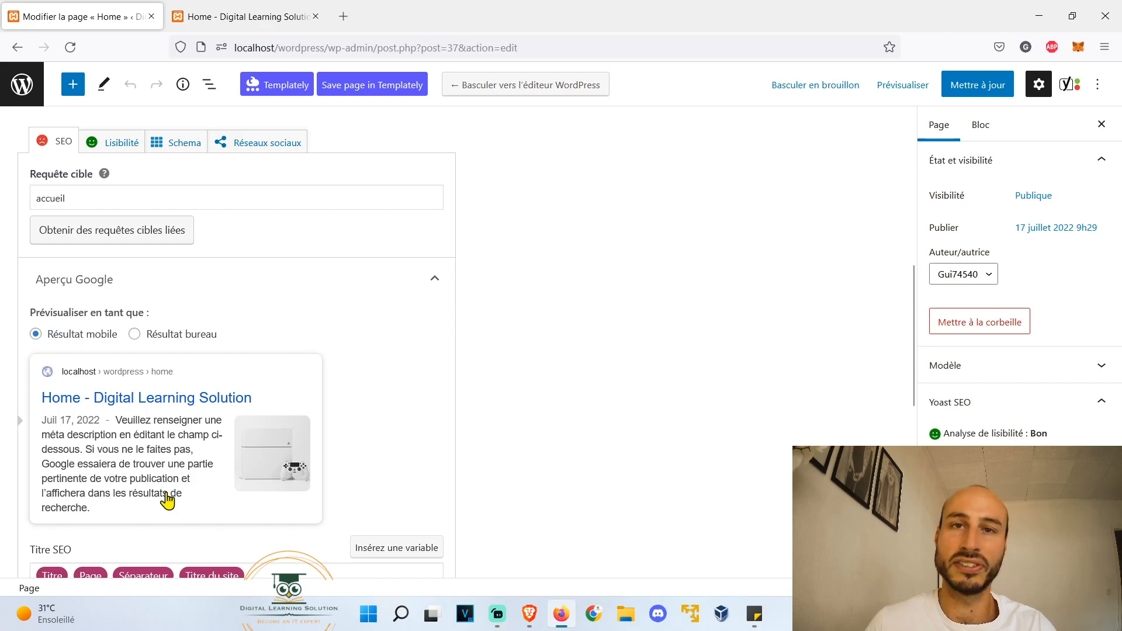
scroll(168, 500, down, 2)
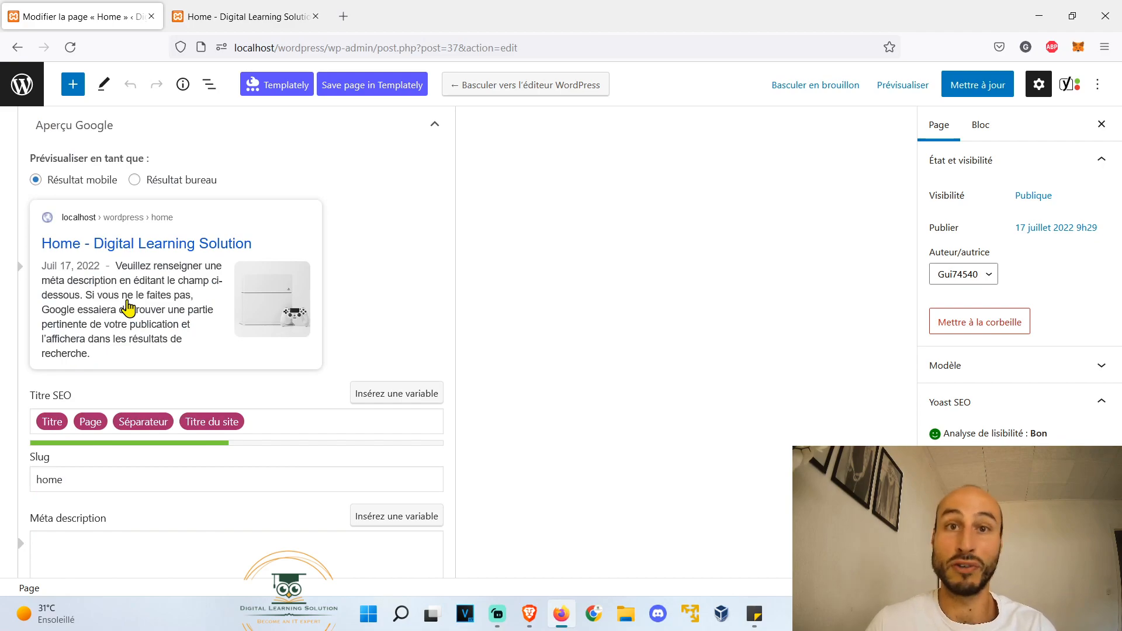
scroll(148, 414, down, 1)
click(156, 461)
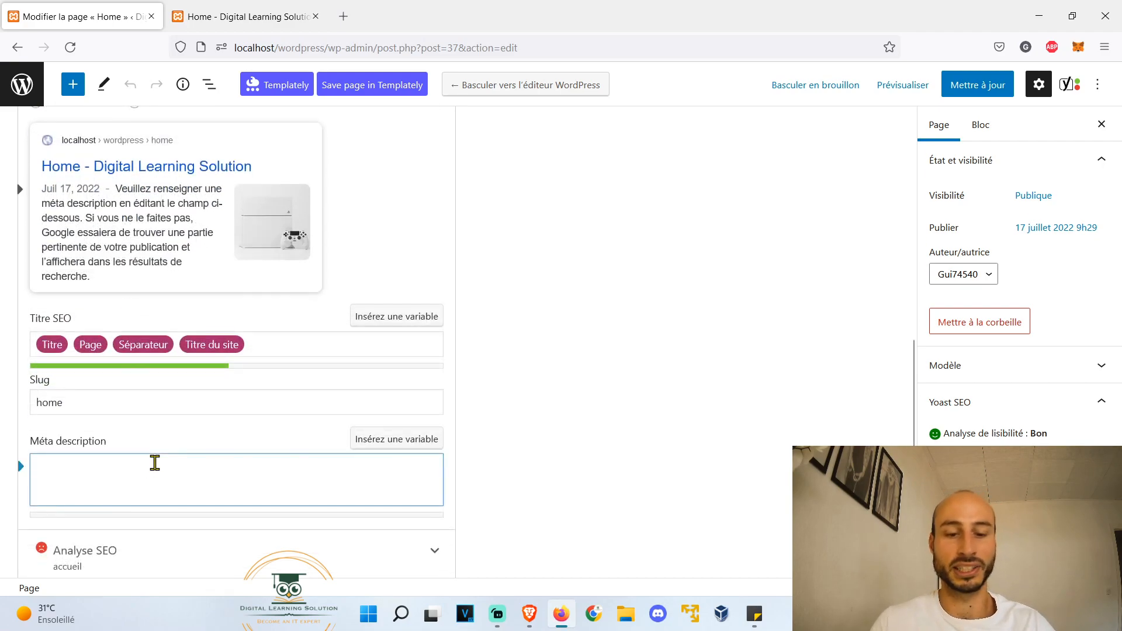
text(Bla bla bla)
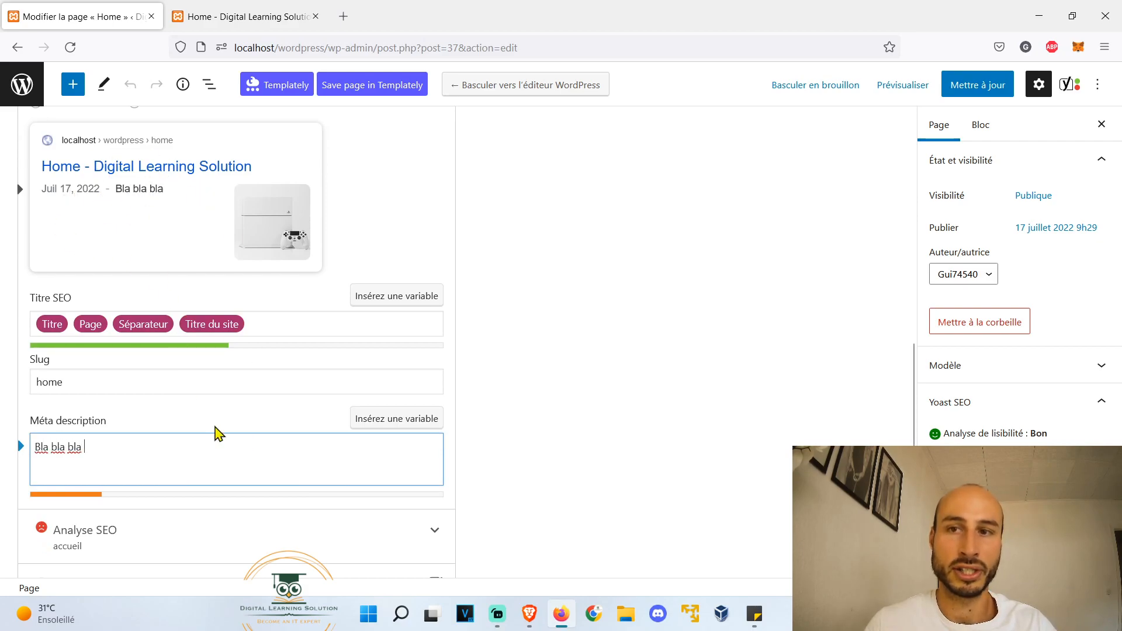
scroll(218, 431, up, 1)
click(958, 83)
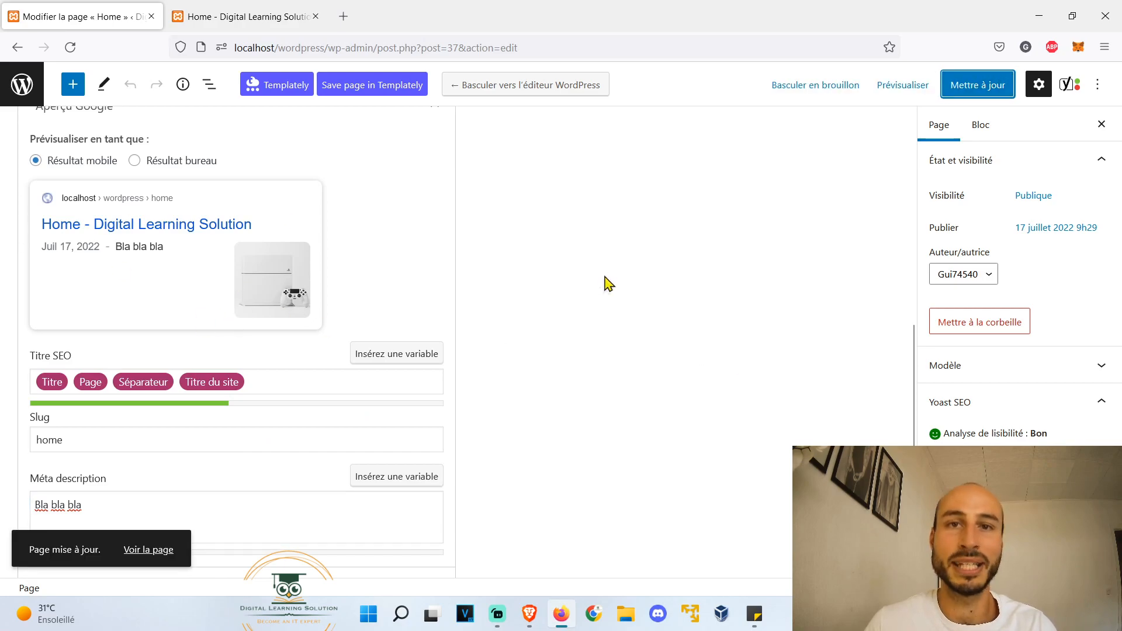
Step: Examine the problems, improvements and already optimized items in Yoast's SEO analysis of the Home page
scroll(712, 387, up, 2)
scroll(711, 386, up, 4)
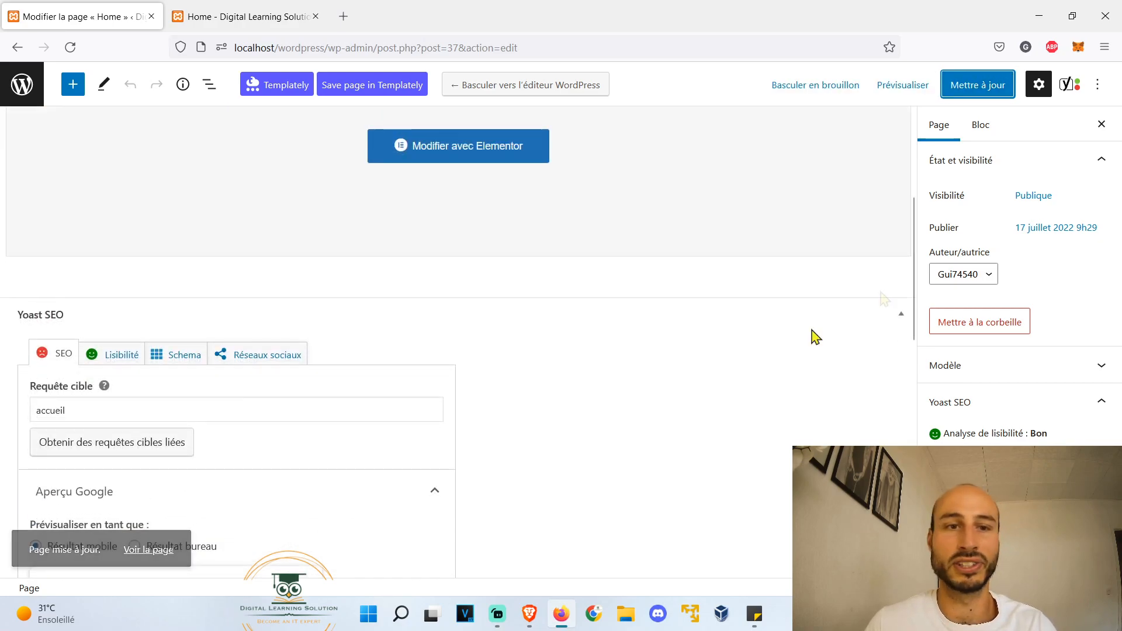
click(1070, 86)
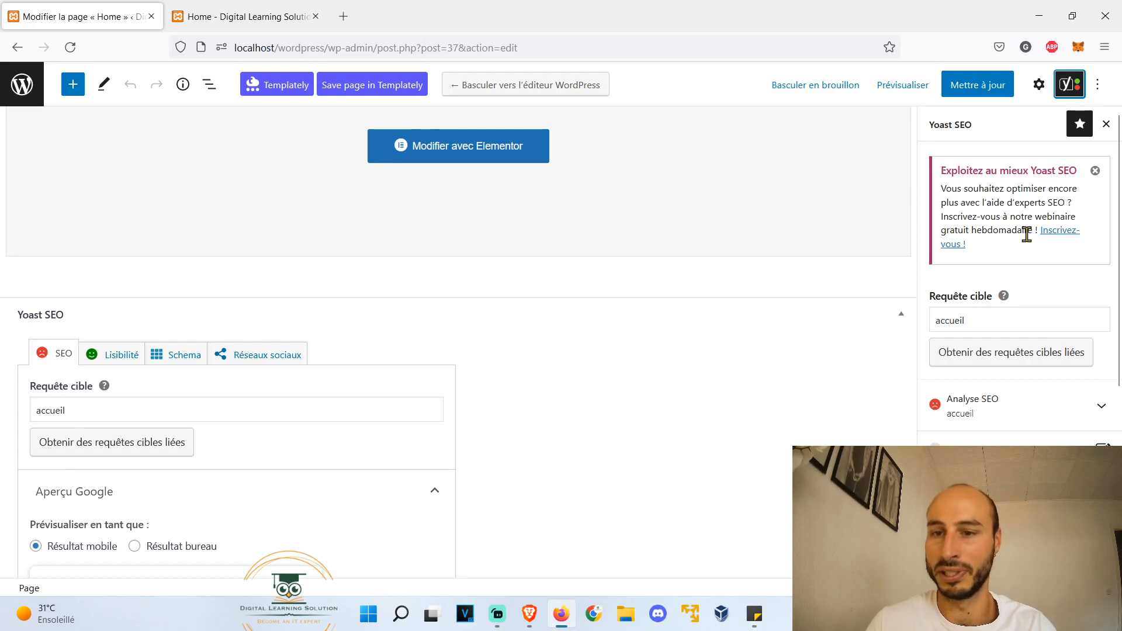
scroll(1051, 289, down, 2)
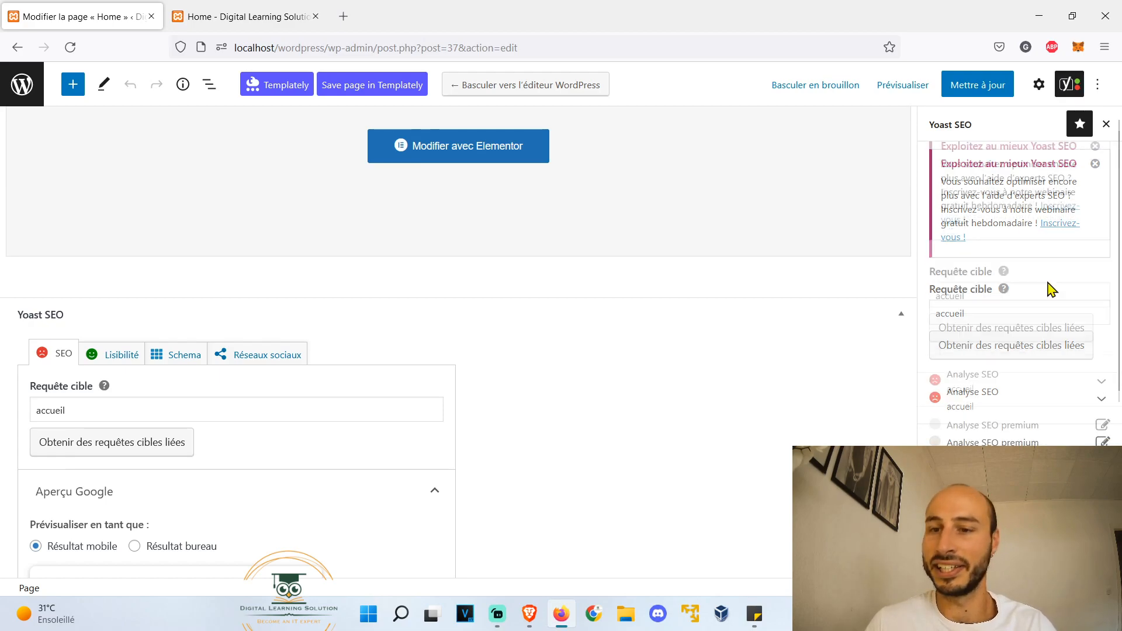
click(1053, 331)
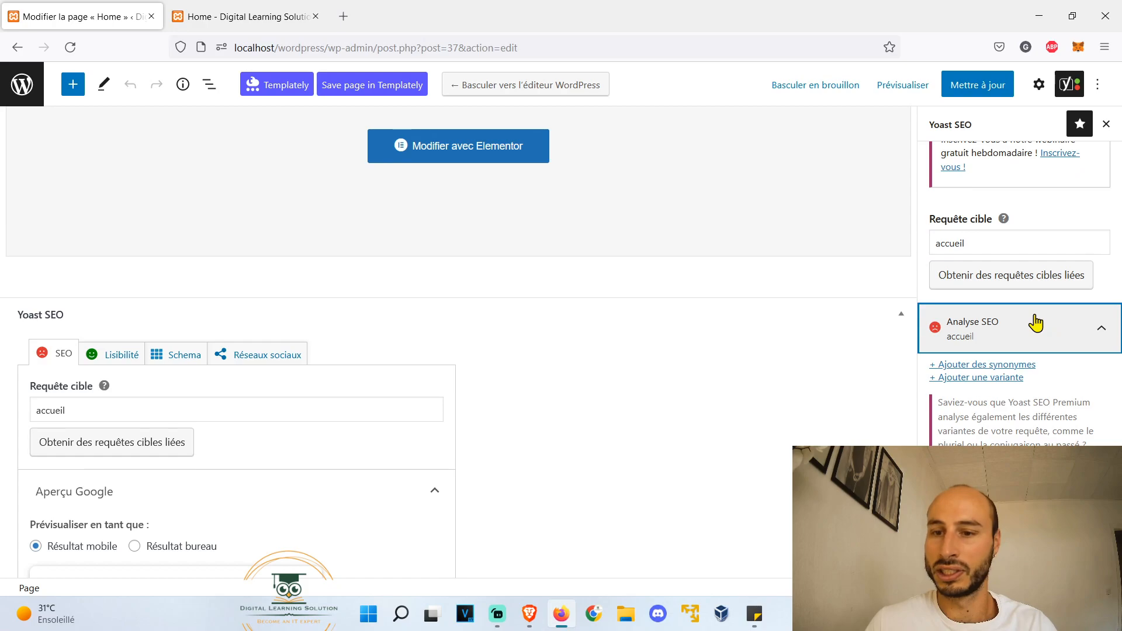
scroll(1051, 330, down, 4)
scroll(987, 373, down, 1)
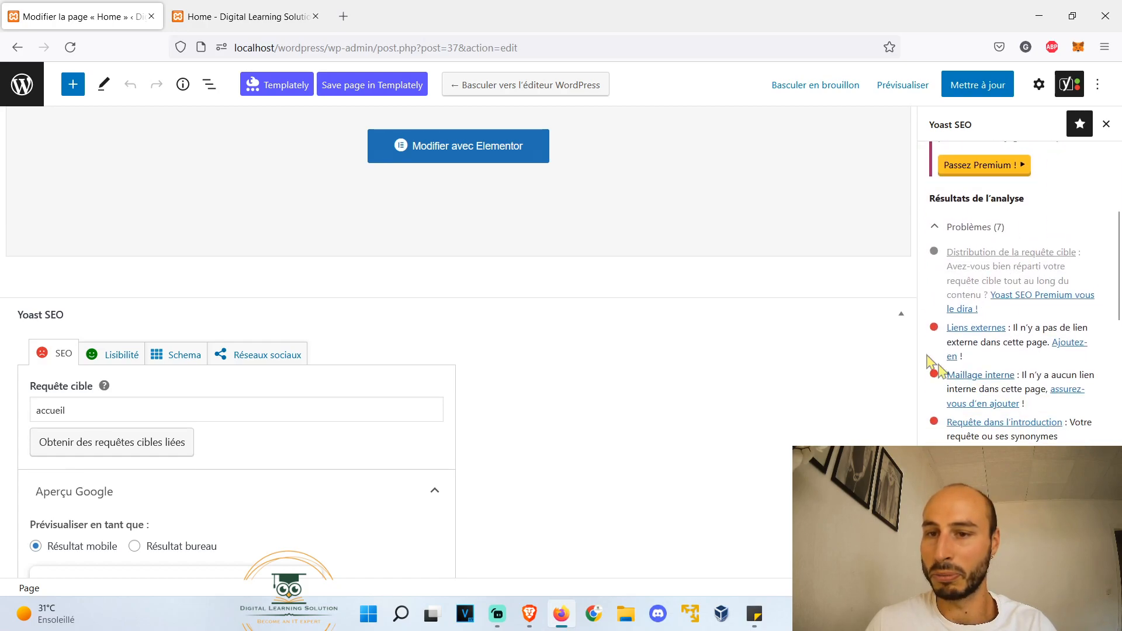
scroll(1023, 325, down, 2)
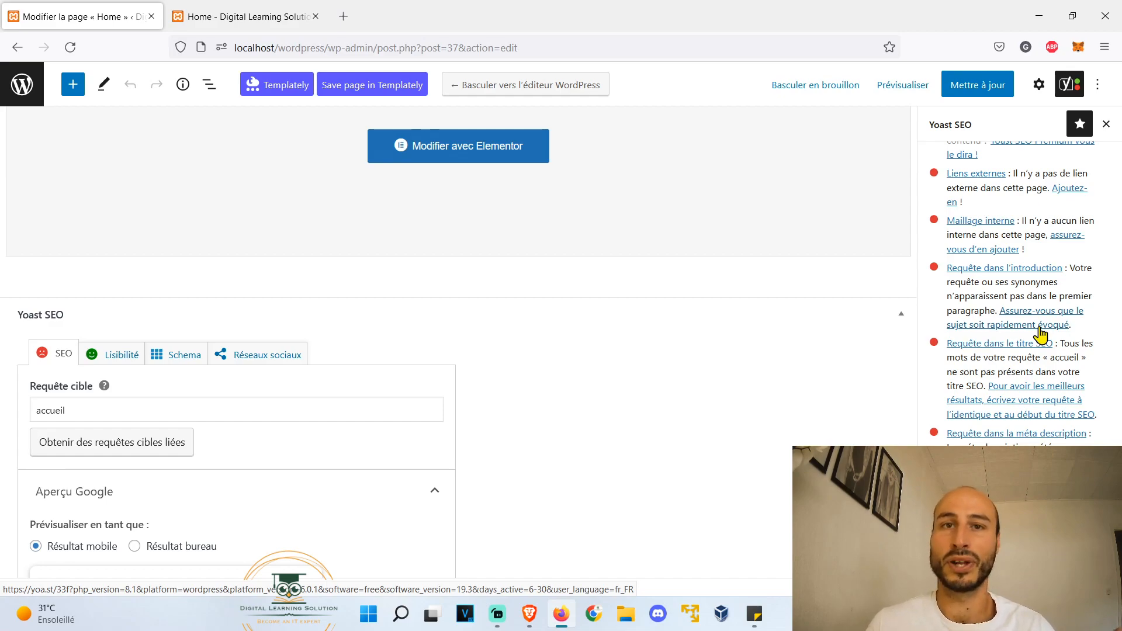
scroll(1040, 335, down, 4)
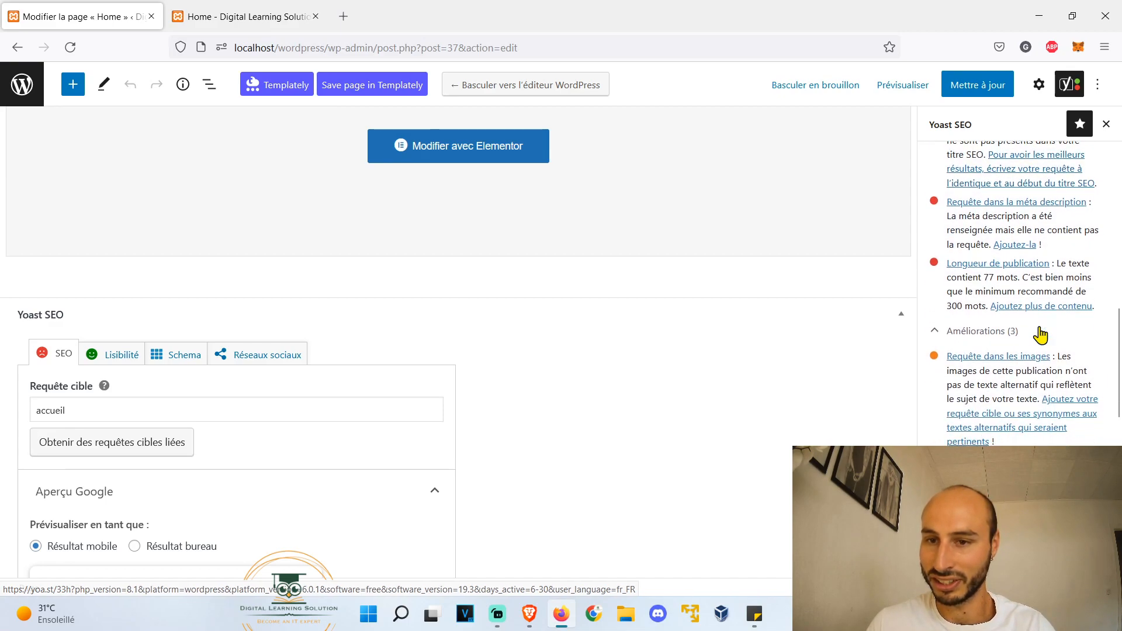
scroll(1017, 330, down, 4)
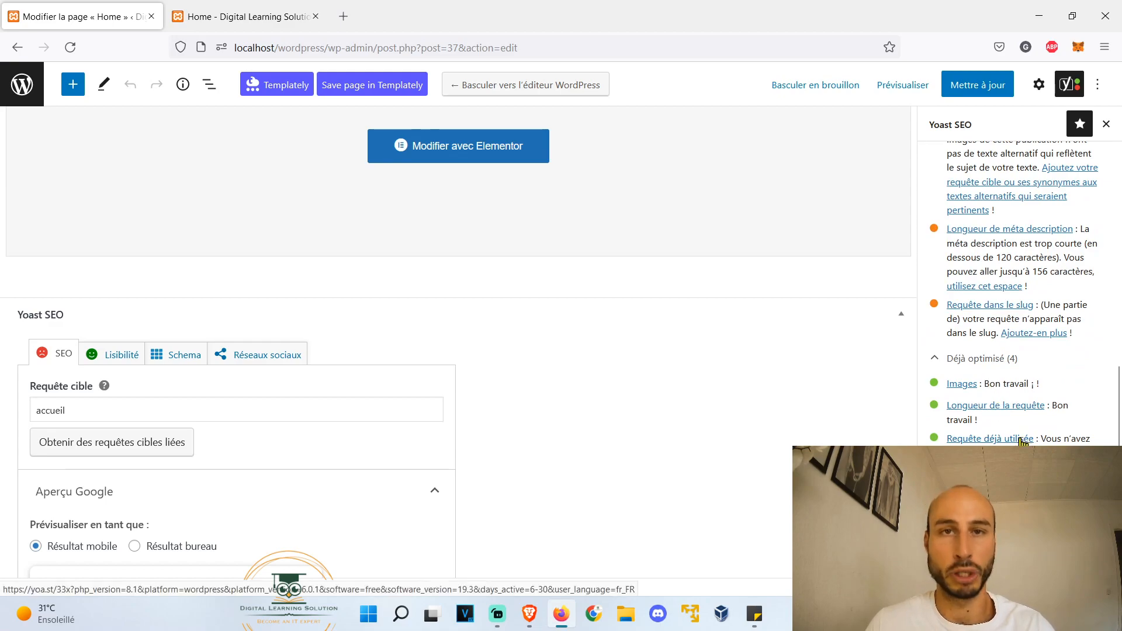
scroll(1022, 441, down, 3)
Step: Review the results of Yoast's readability analysis for the Home page
click(1042, 428)
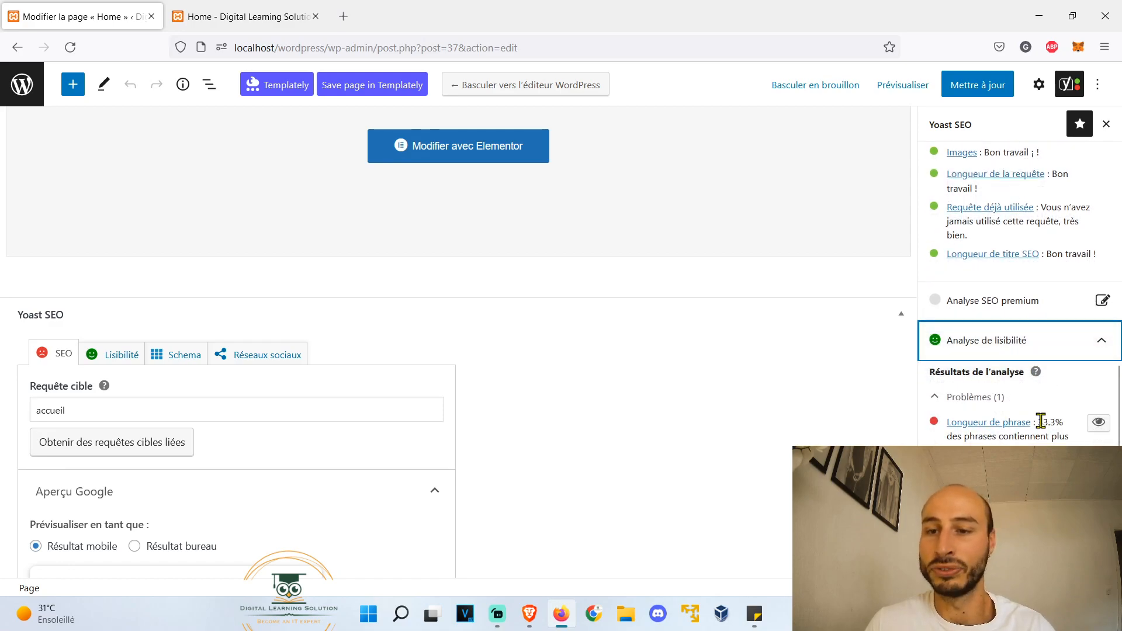
scroll(1040, 421, down, 3)
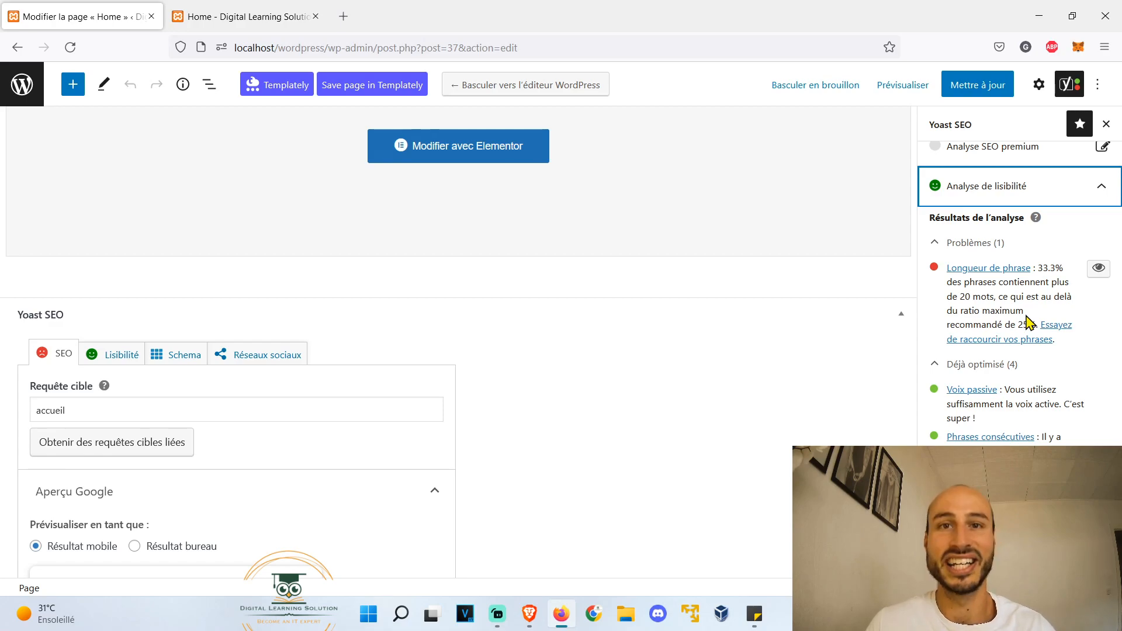
scroll(1069, 377, down, 3)
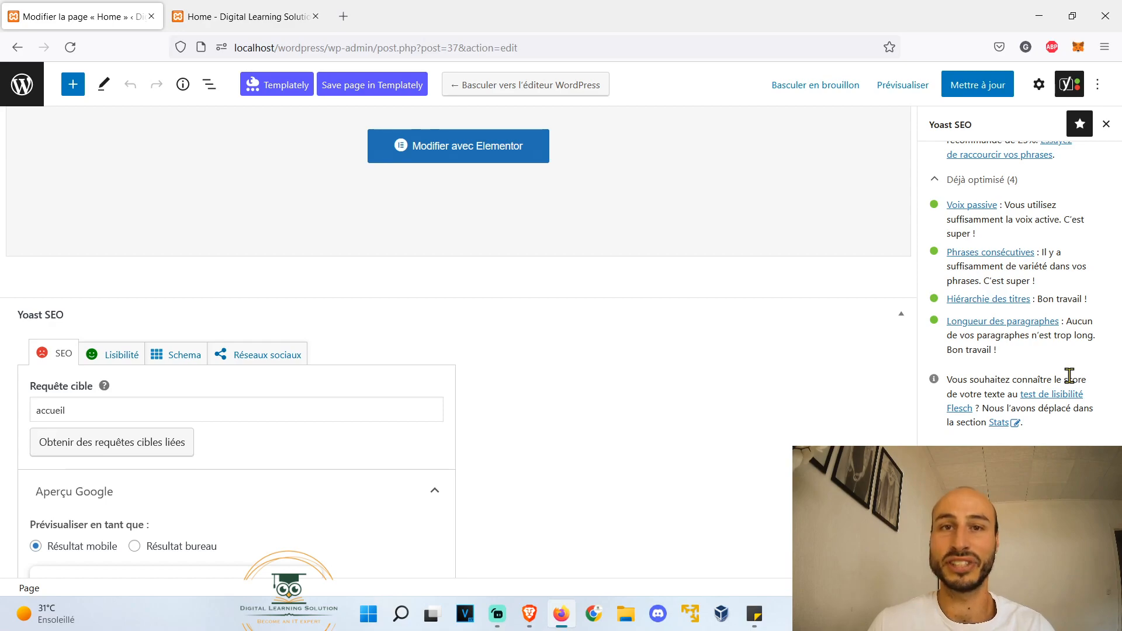
Step: Update the Home page again, and return to the admin dashboard at localhost/wordpress/wp-admin/index.php
click(977, 80)
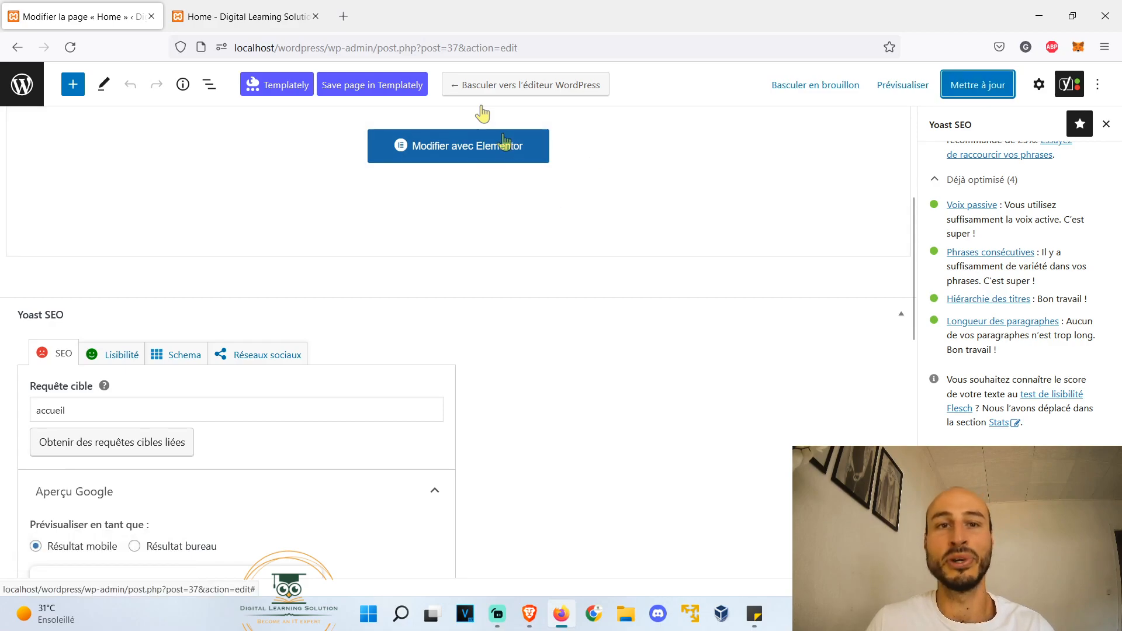
drag(377, 47, 623, 51)
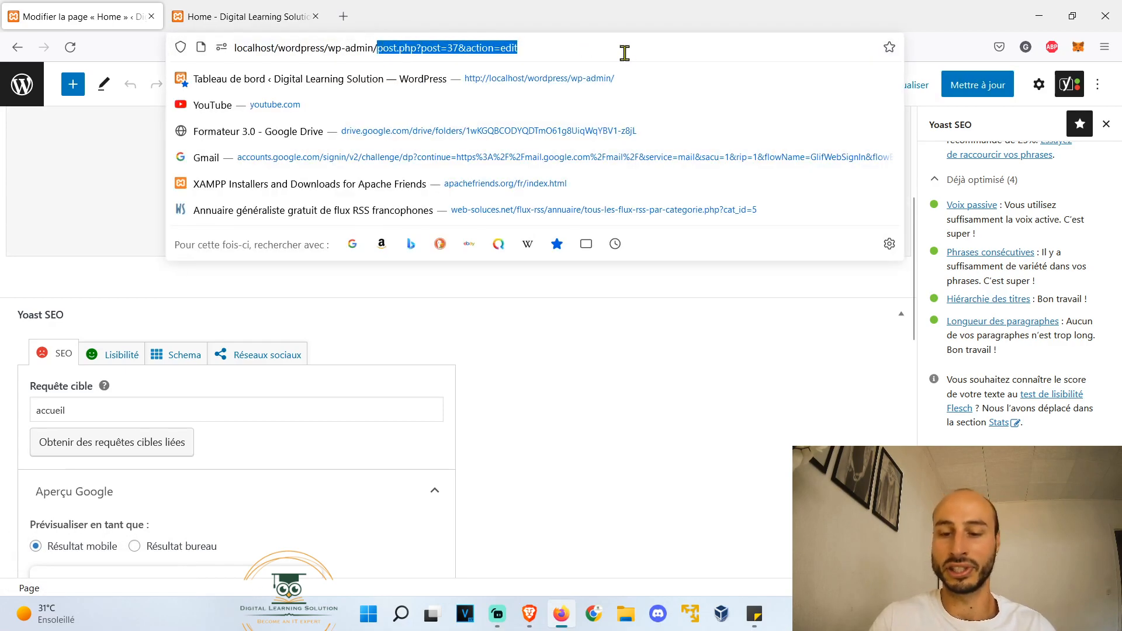
text(index.php)
key(Return)
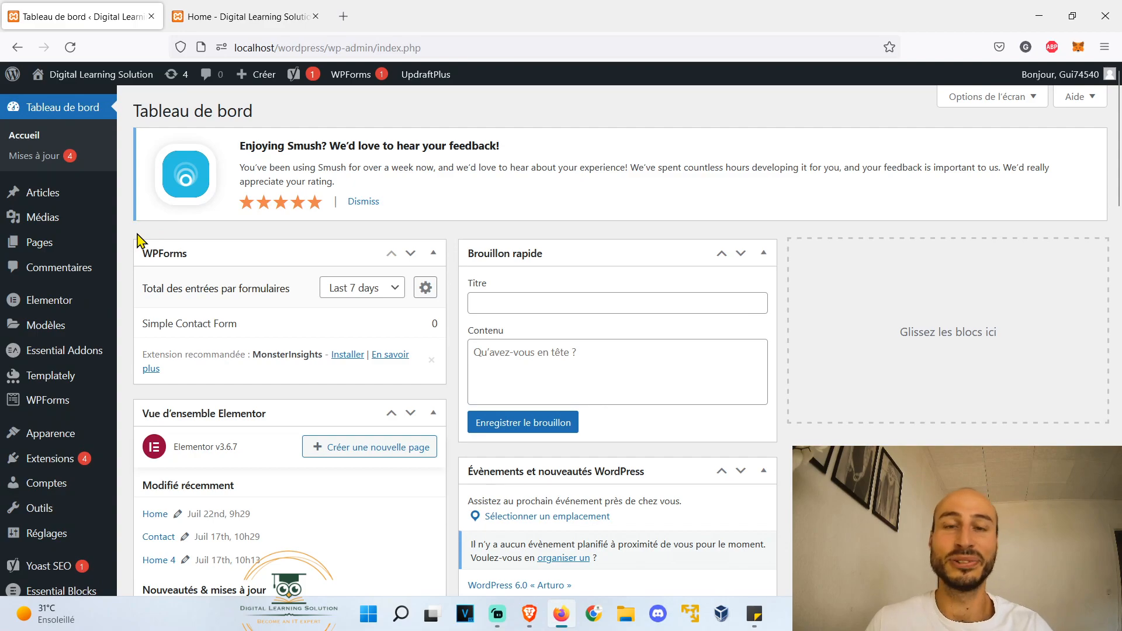
Step: Enable automatic updates in bulk for all installed plugins that have them disabled
click(66, 465)
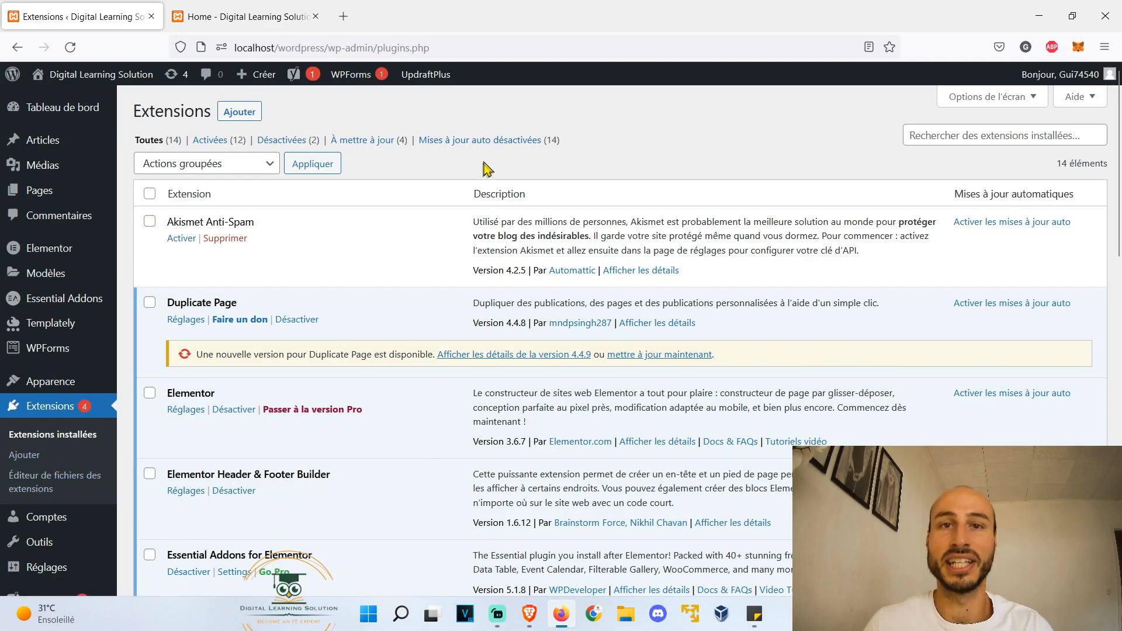
click(506, 145)
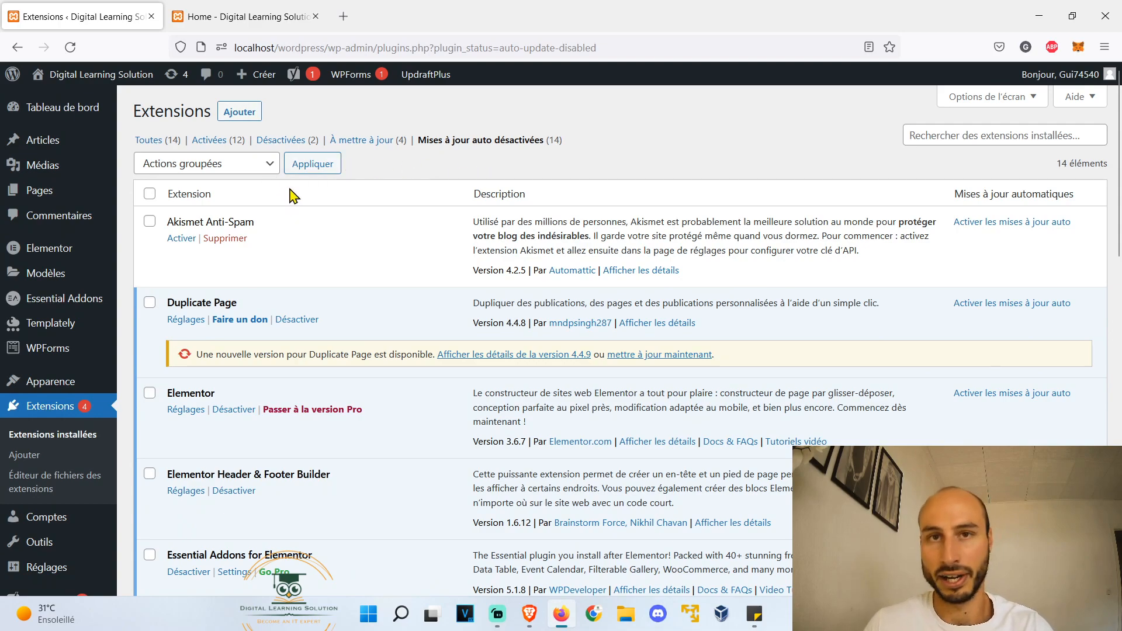
click(150, 193)
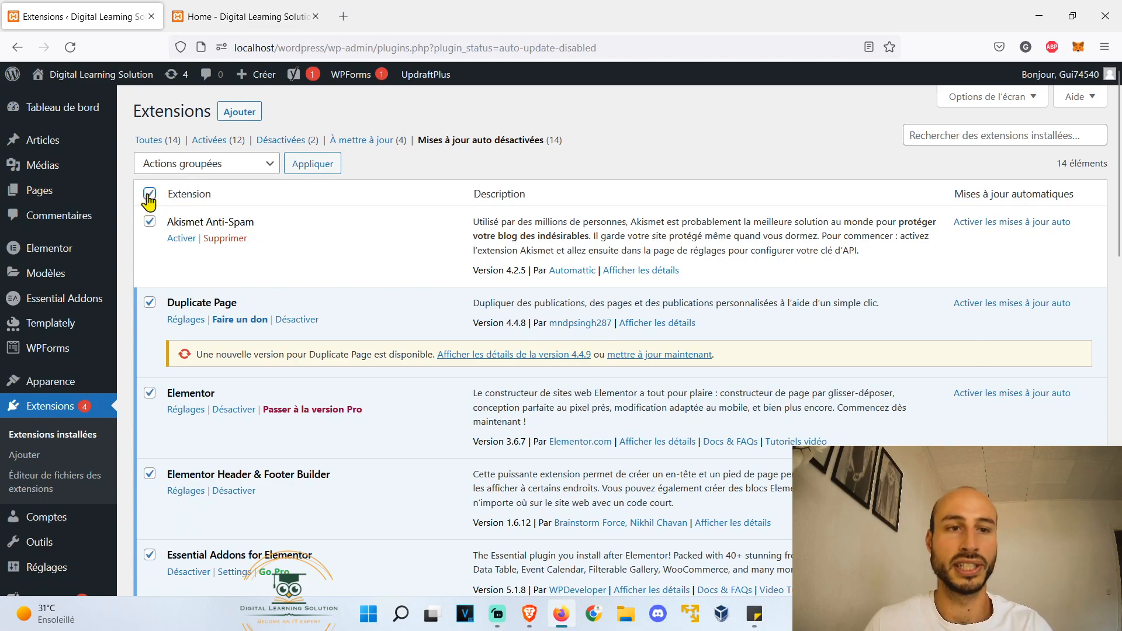
click(213, 167)
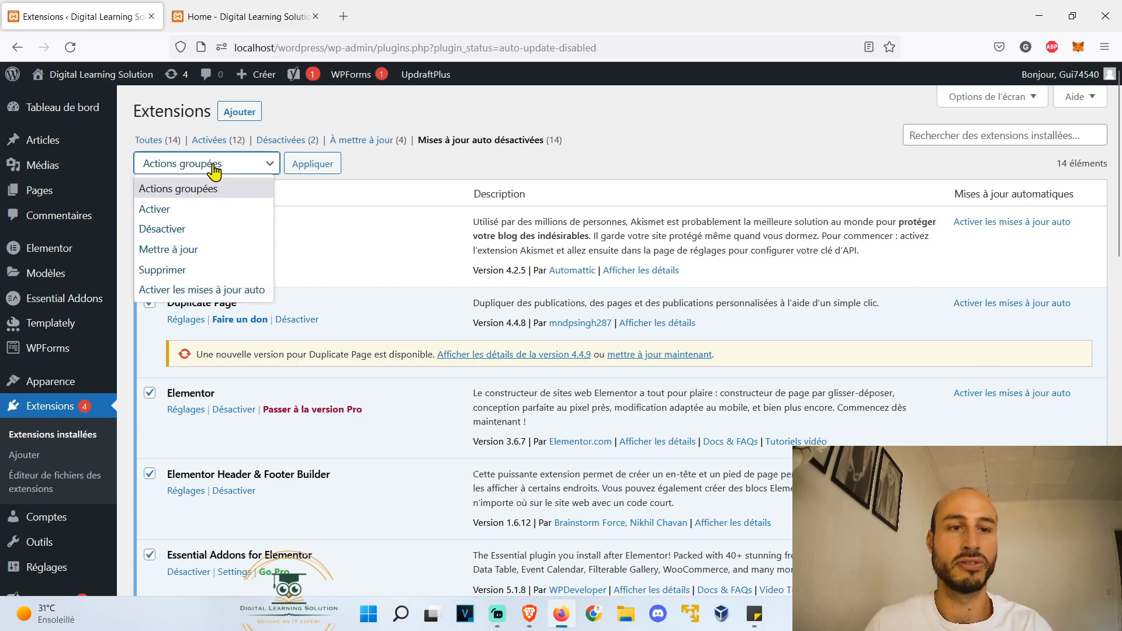
click(231, 290)
click(311, 165)
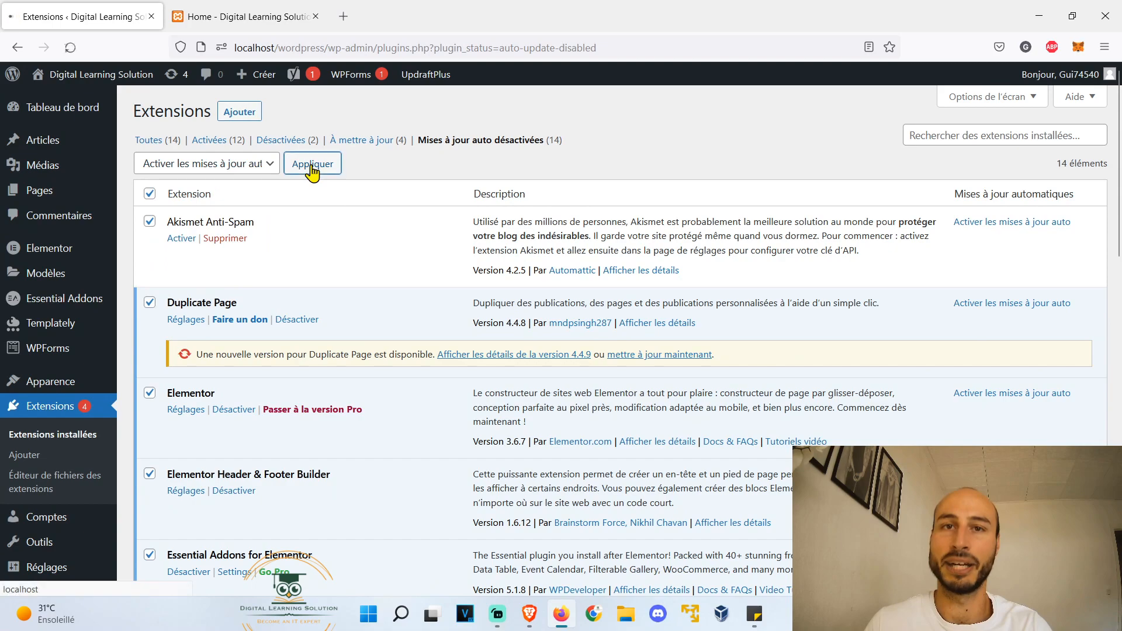